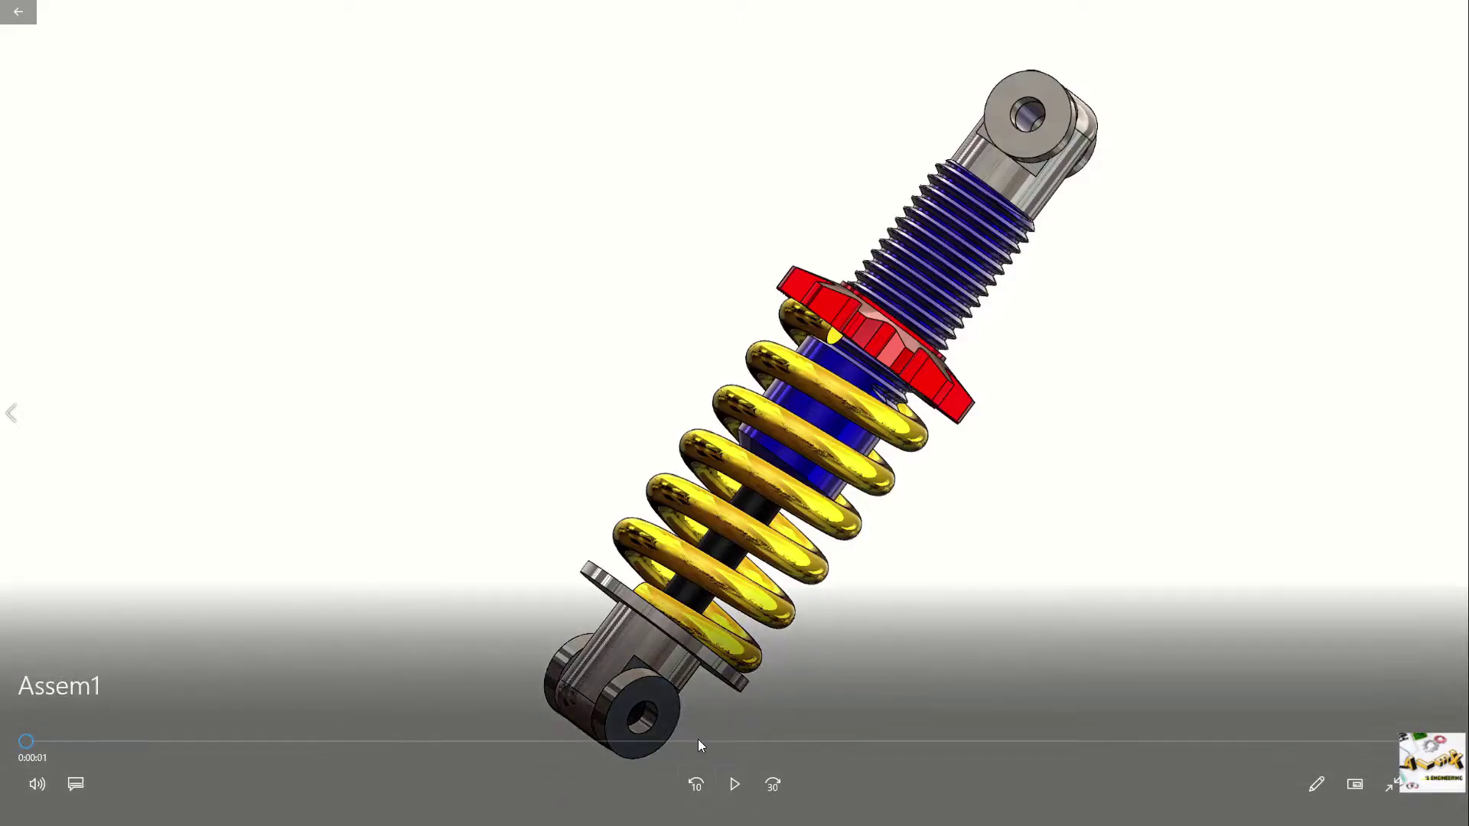
- Play the Assem1 shock-absorber video, pause it at 0:00:03, and exit full screen
click(734, 784)
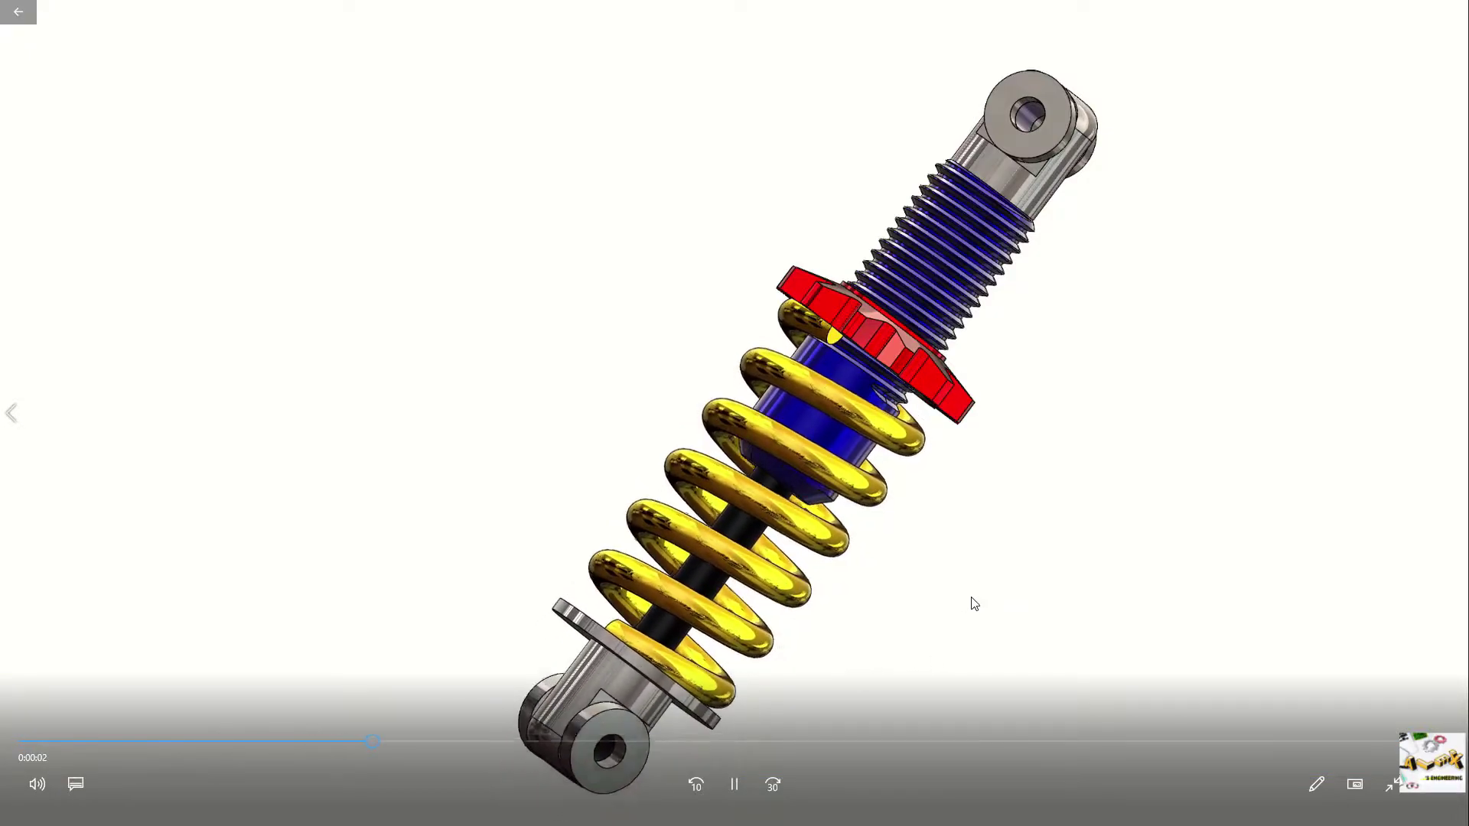
click(733, 785)
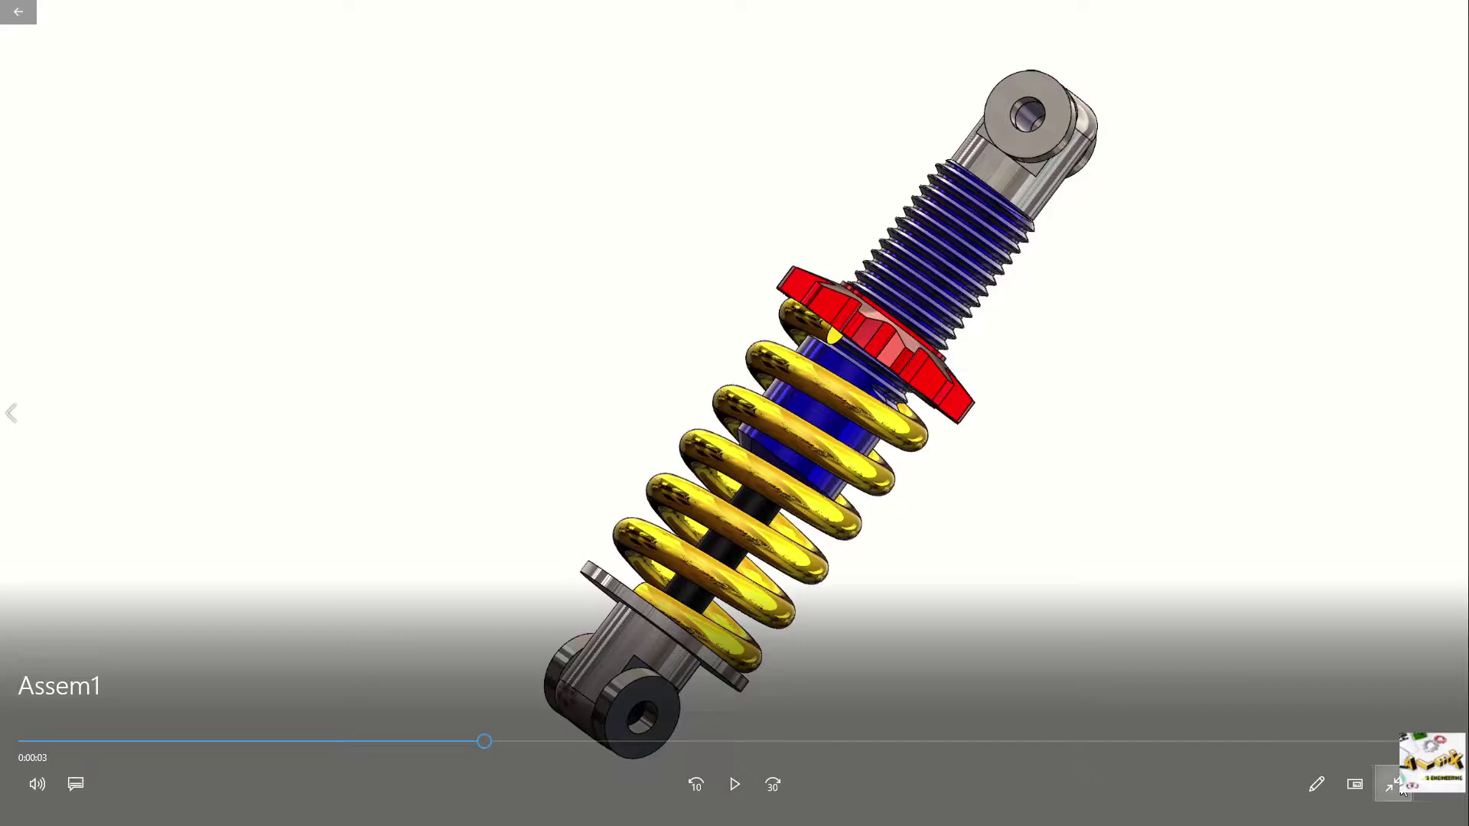
click(1401, 789)
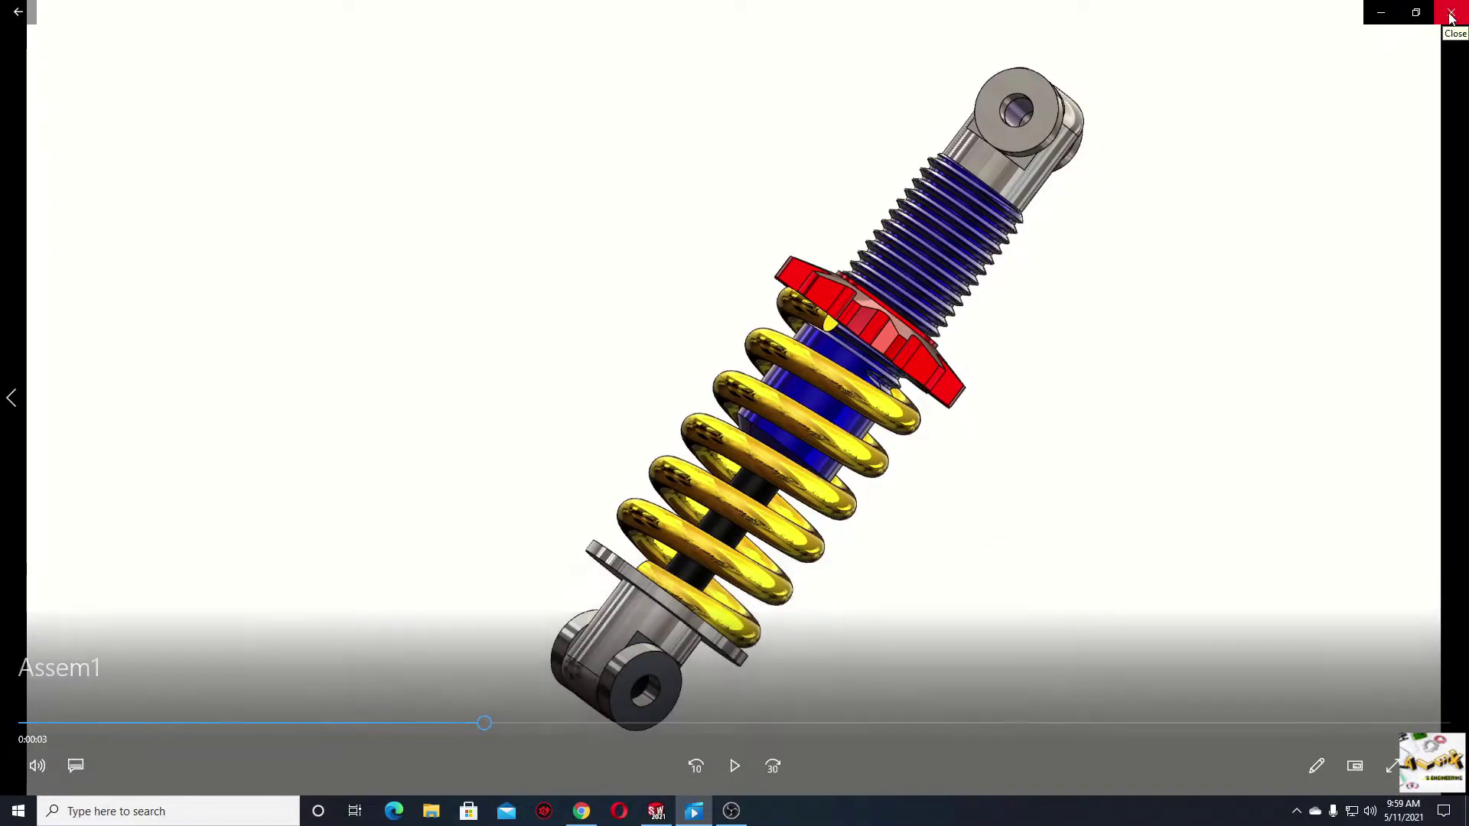
- Close the video, orient Assem1 near-upright, and expand Mates to reveal Coincident2 (Nut, Spring)
click(1451, 17)
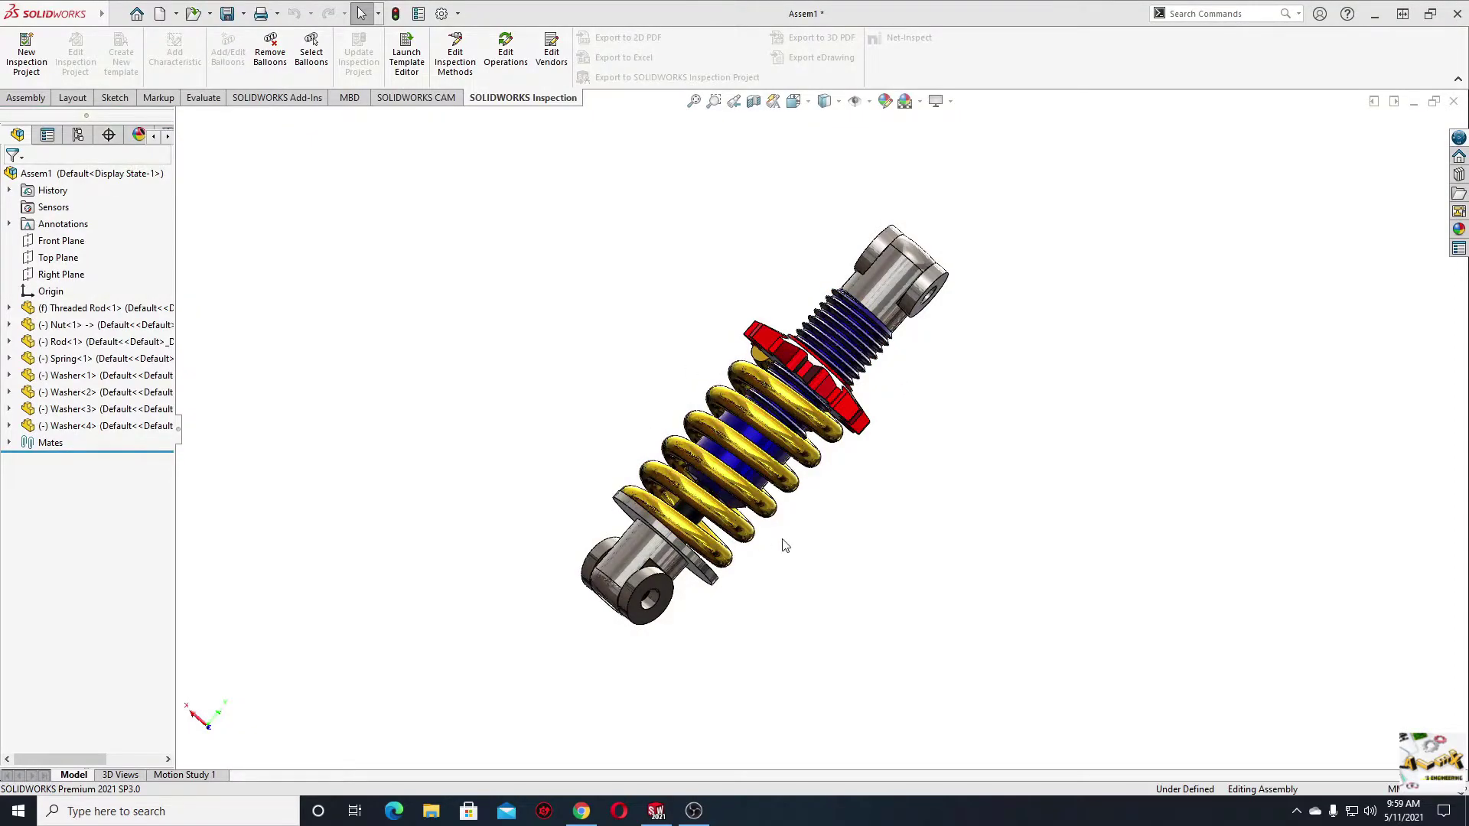
middle_drag(885, 482, 718, 389)
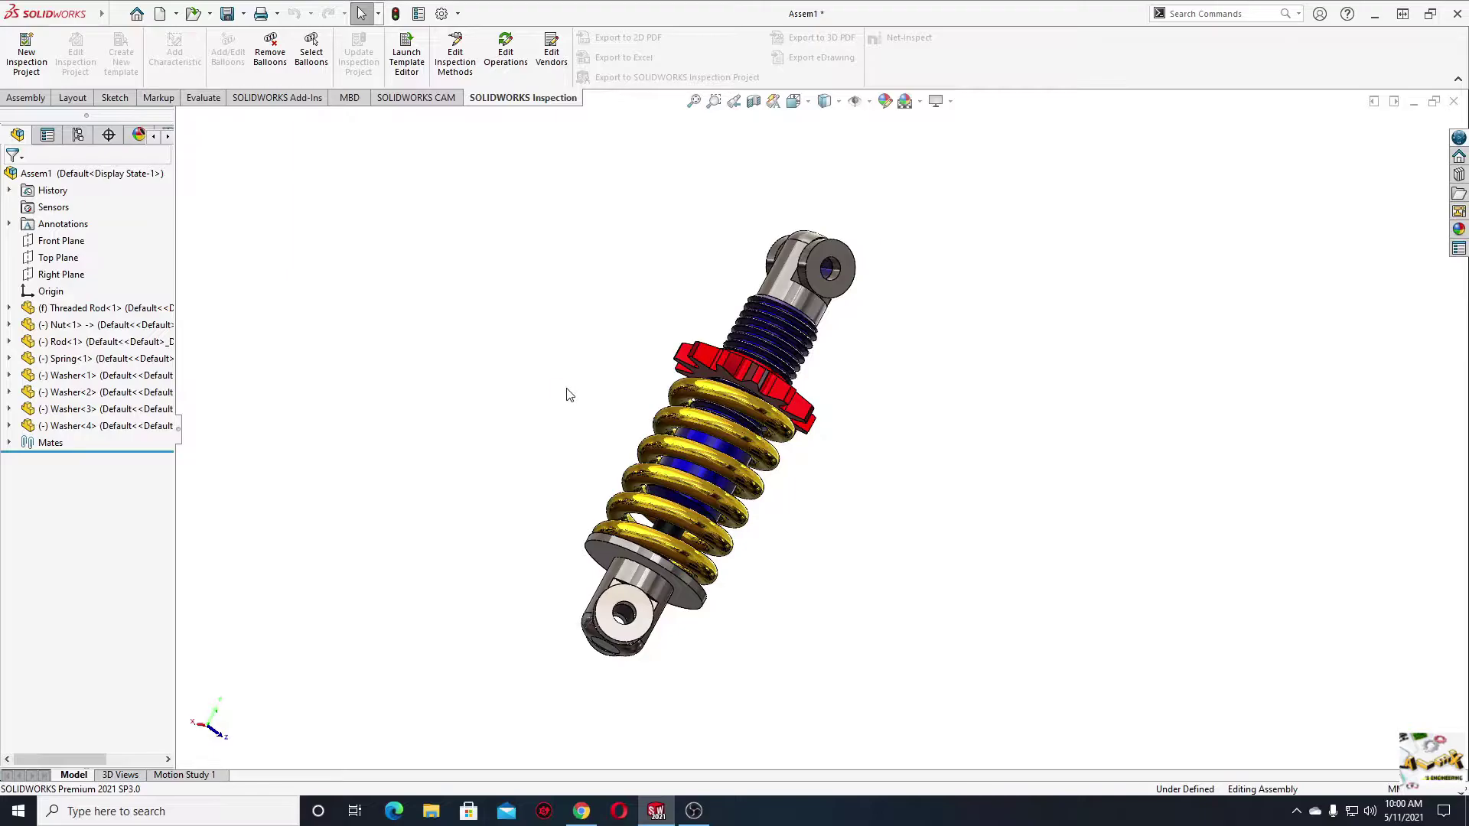
ctrl+middle_drag(712, 409, 617, 398)
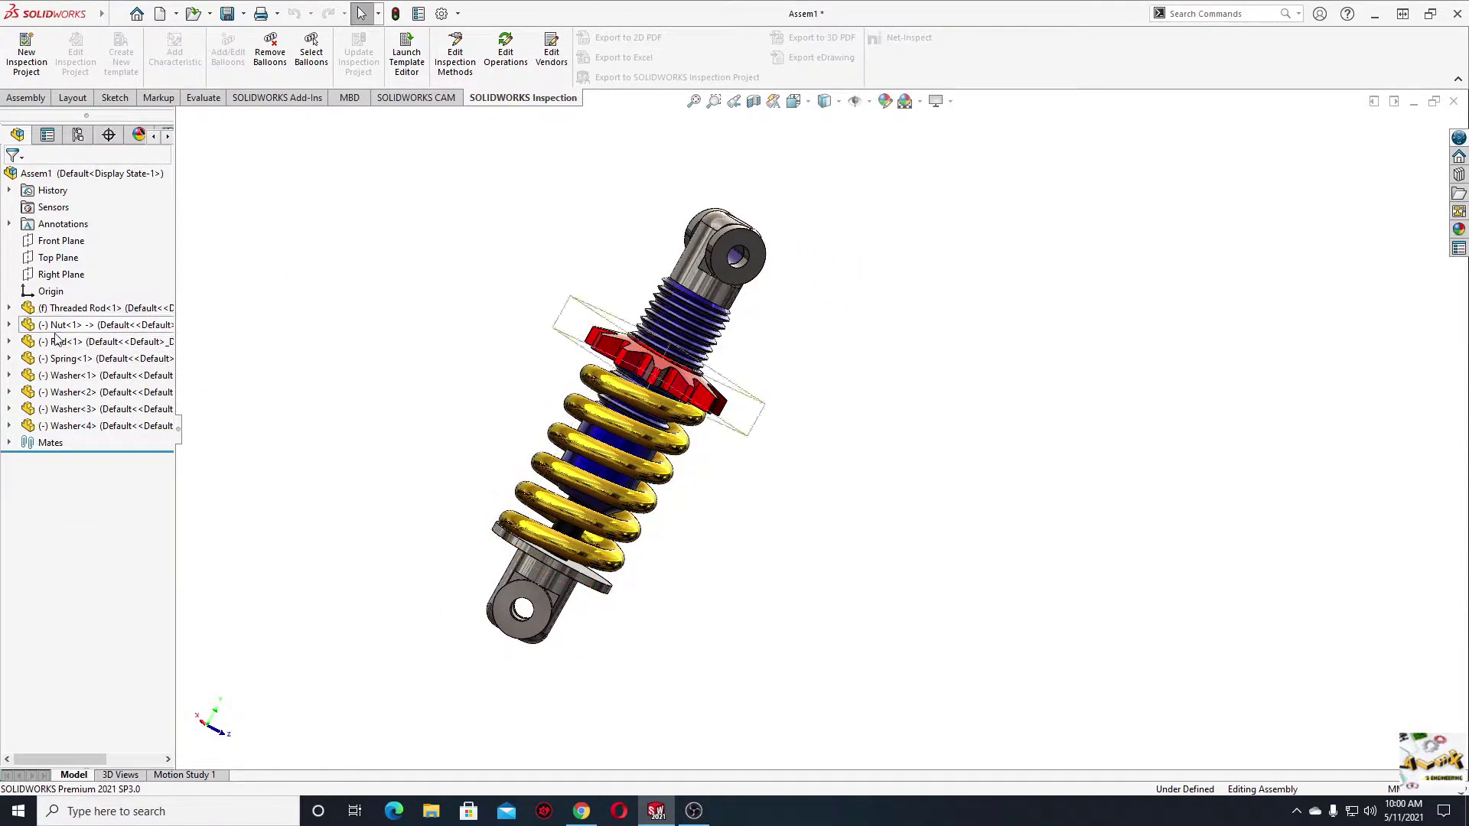
click(9, 442)
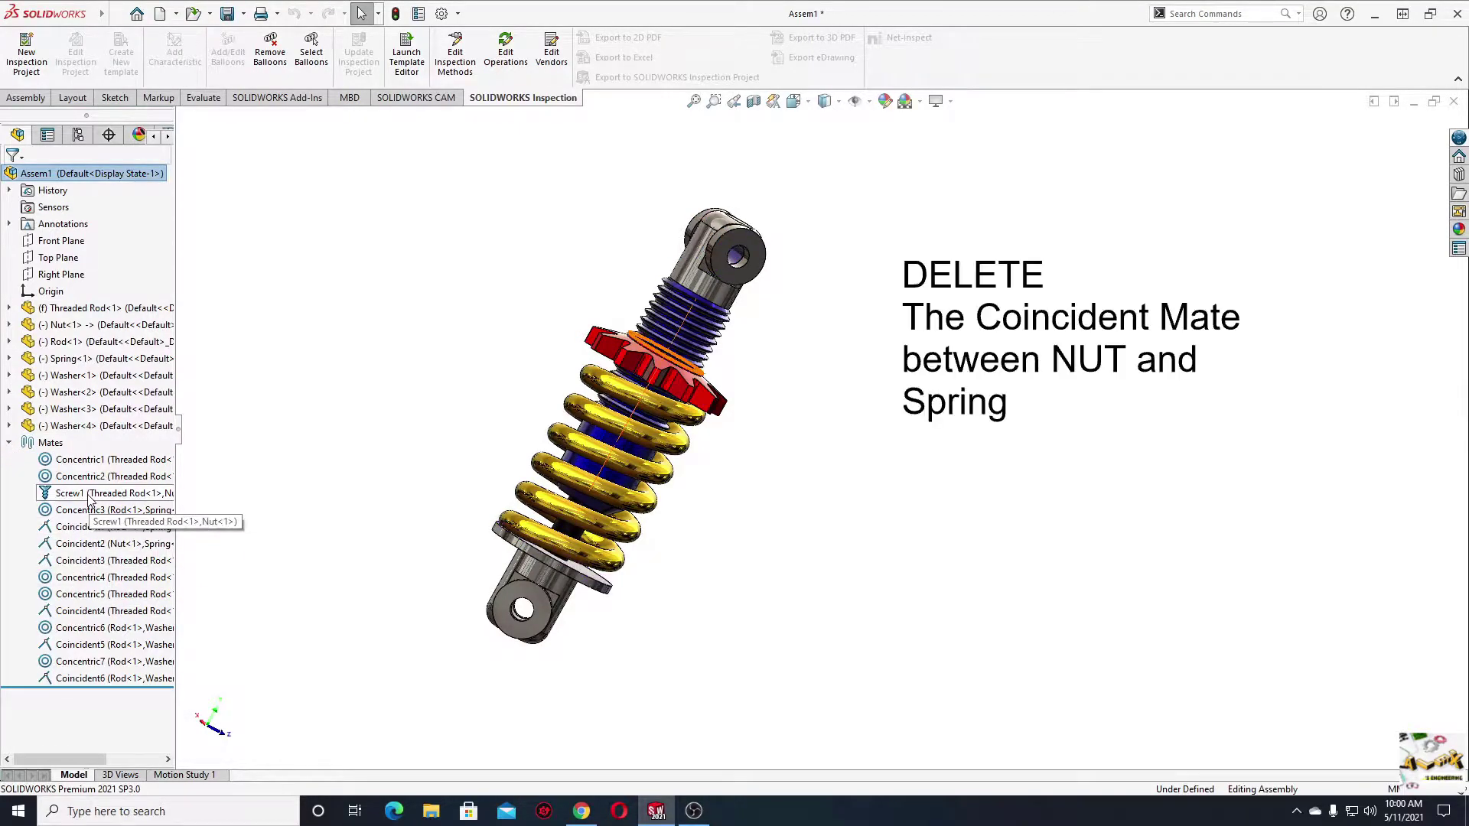
- Delete the Coincident2 mate between Nut<1> and Spring<1>
click(91, 545)
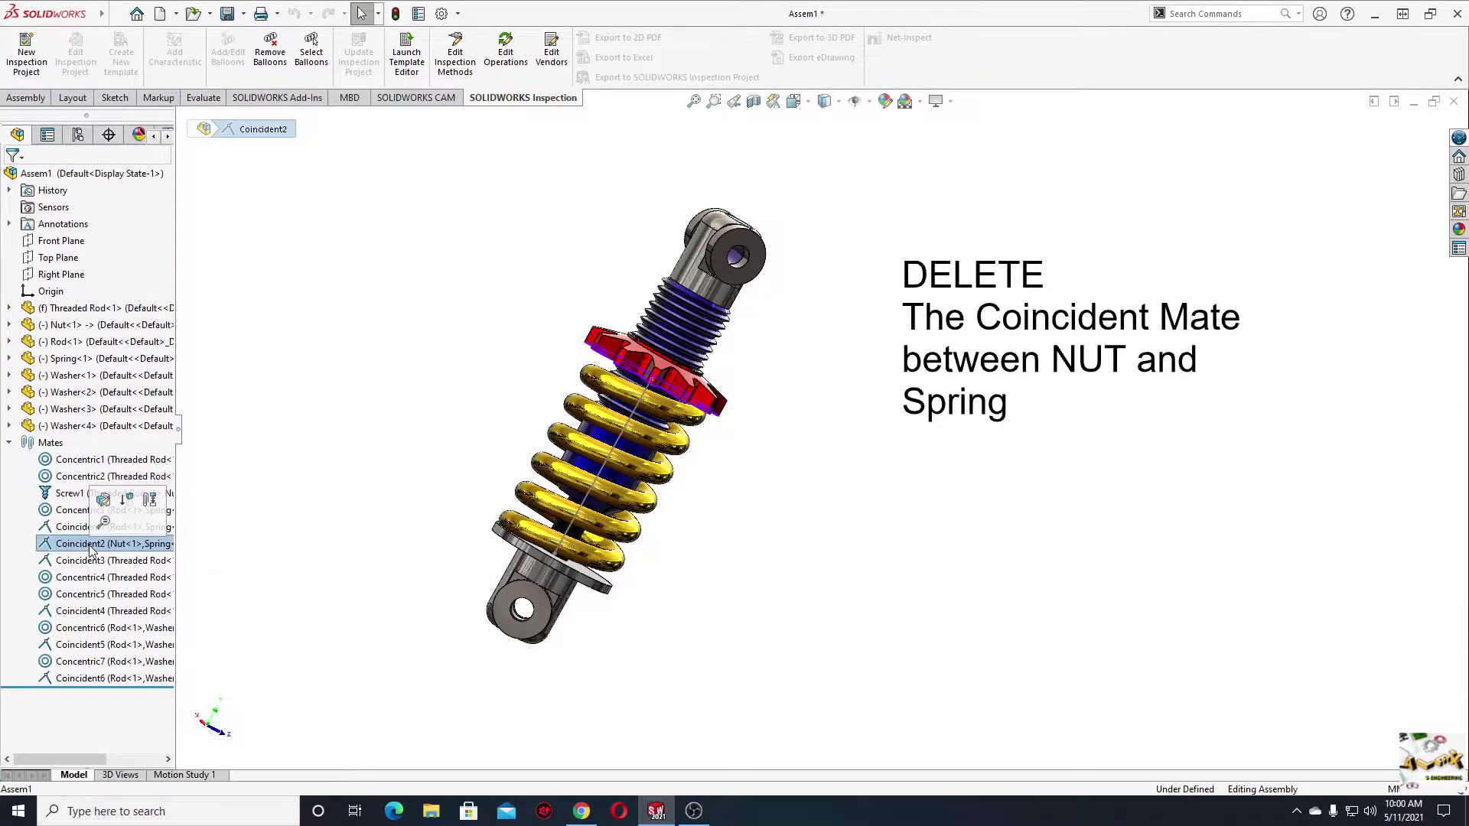
right_click(90, 548)
click(130, 589)
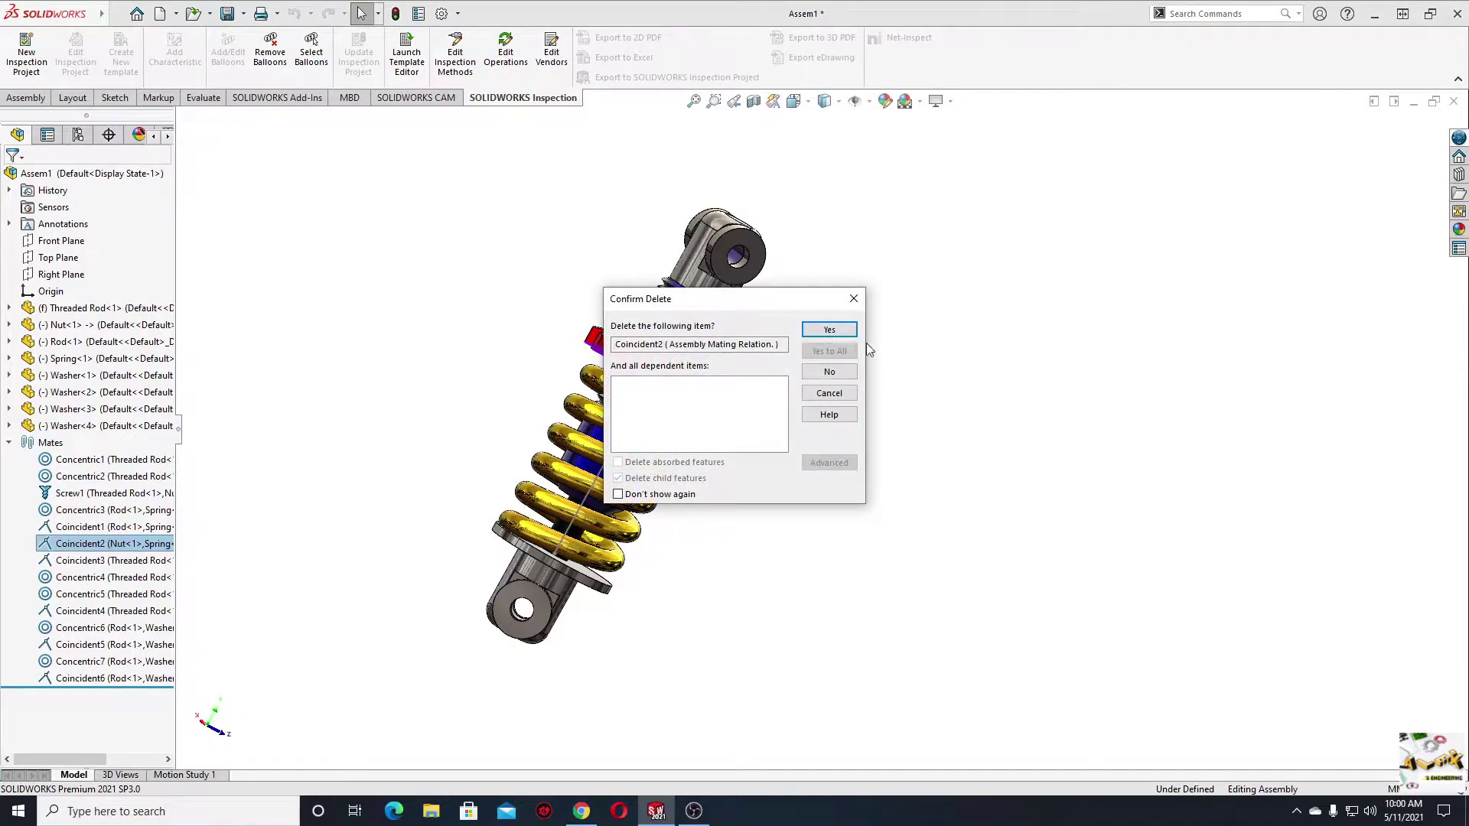
click(830, 329)
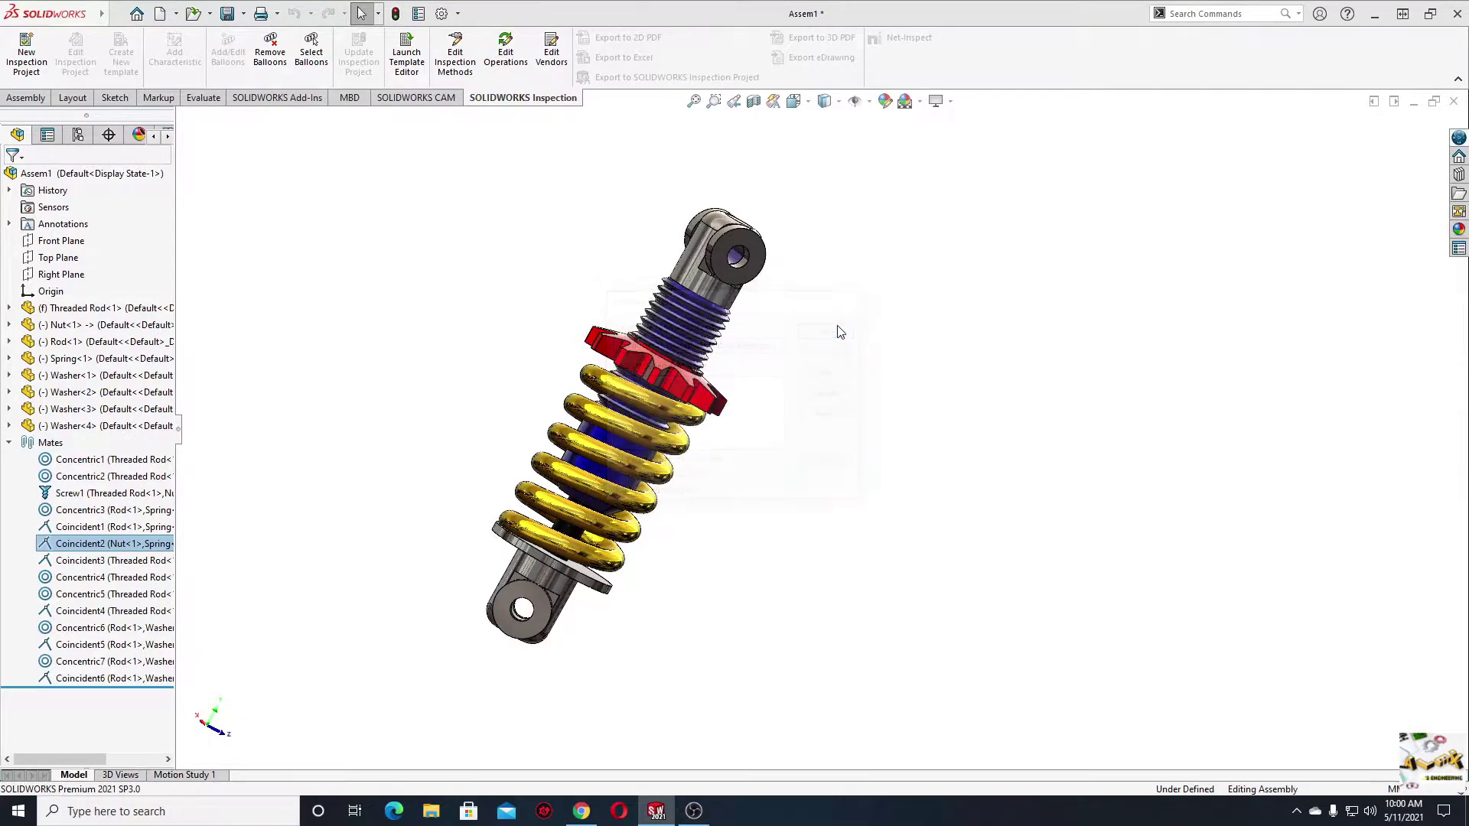
click(9, 444)
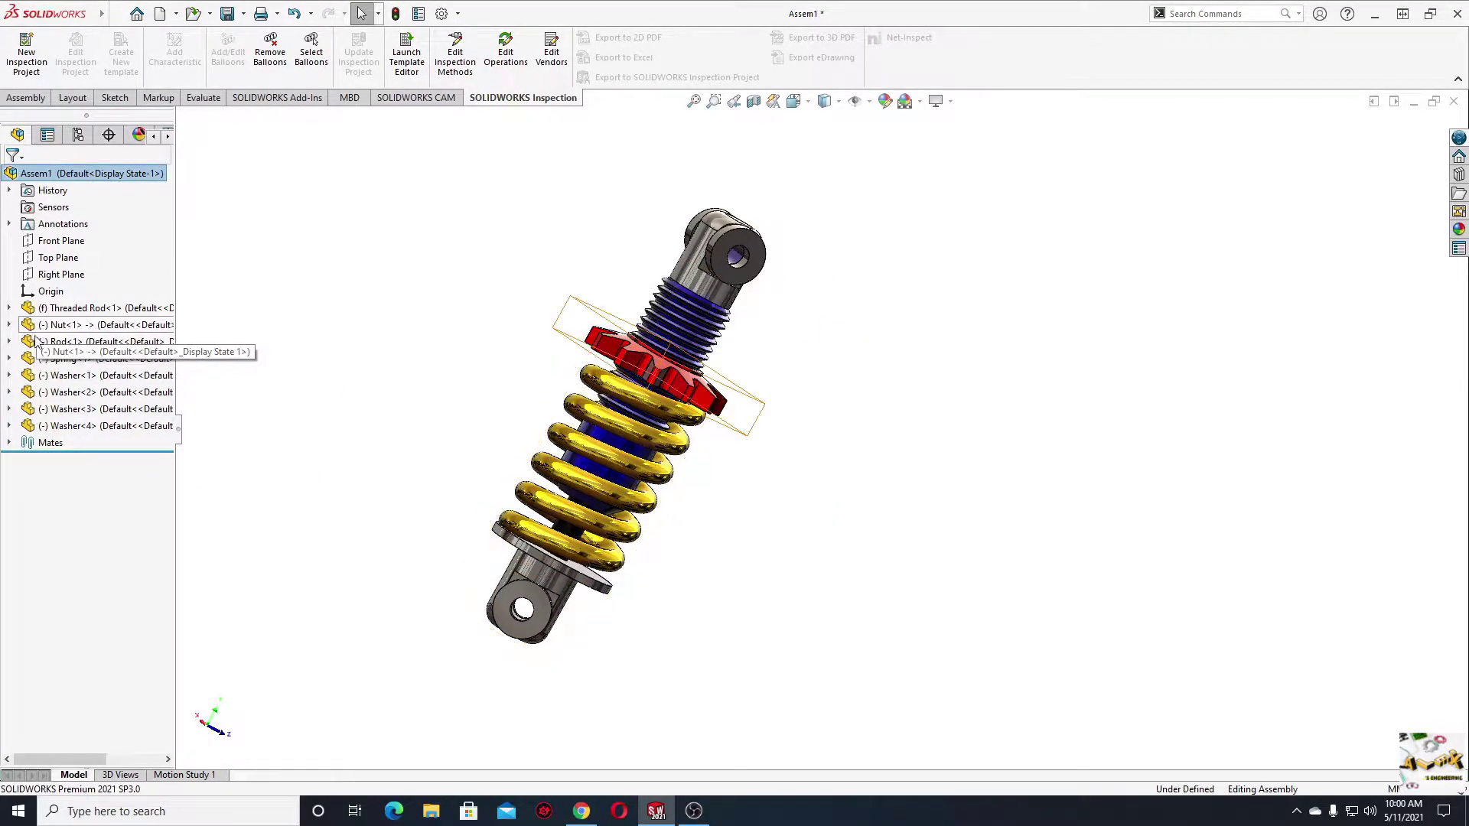
- Show the spring's Sweep1 path Sketch2 and edit it in context
click(9, 359)
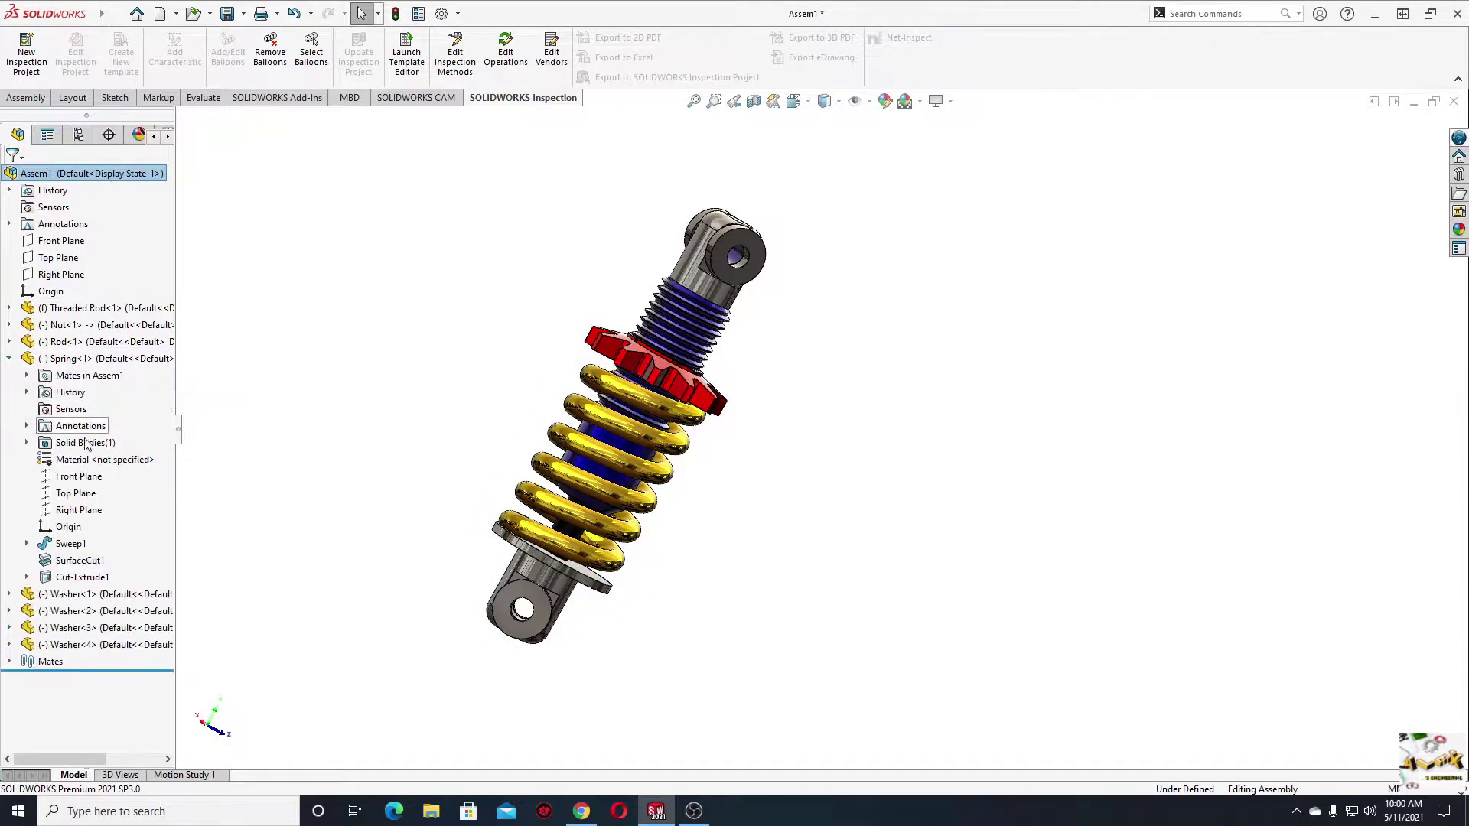
click(26, 545)
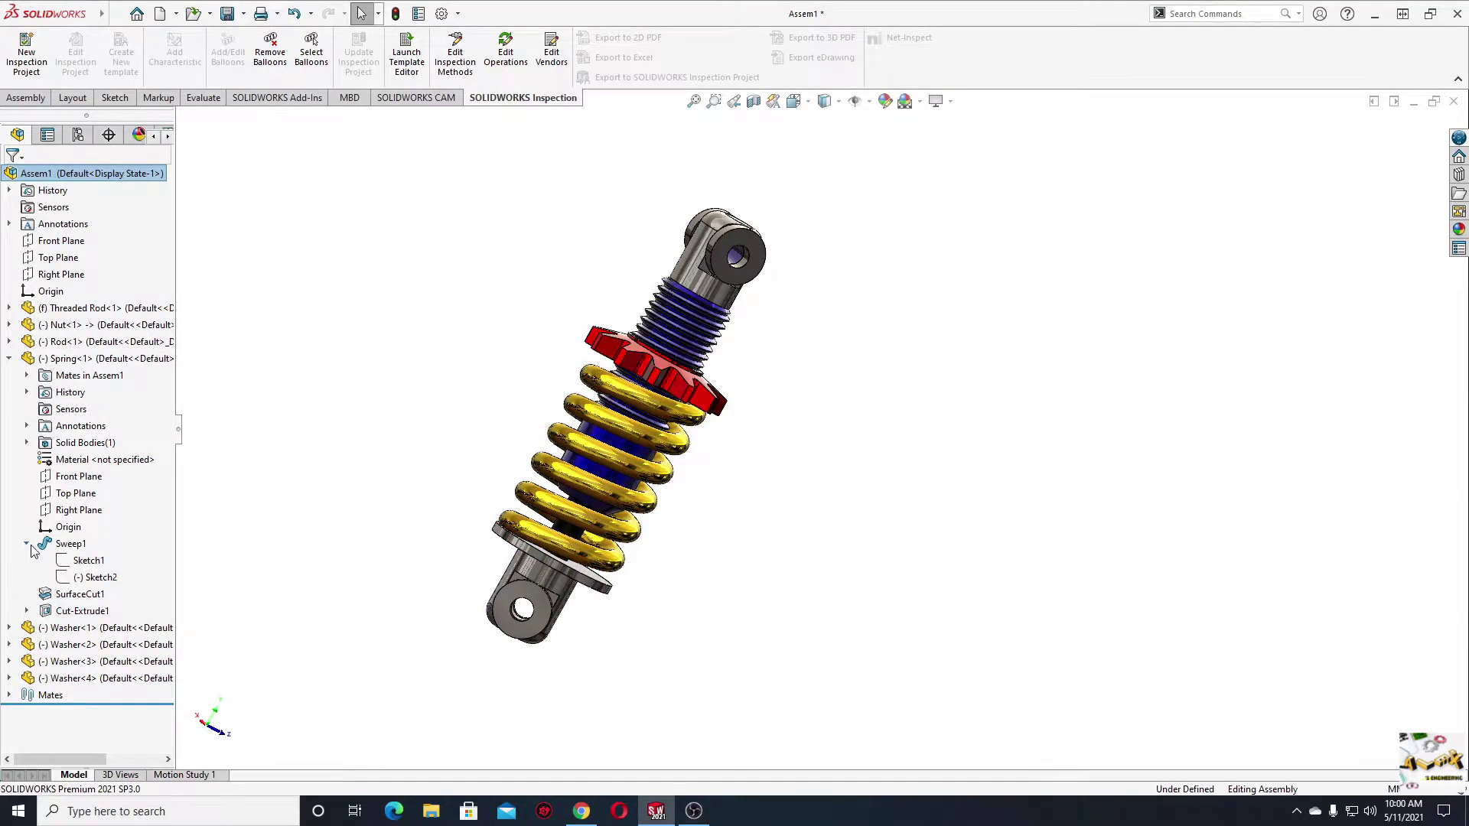
click(97, 579)
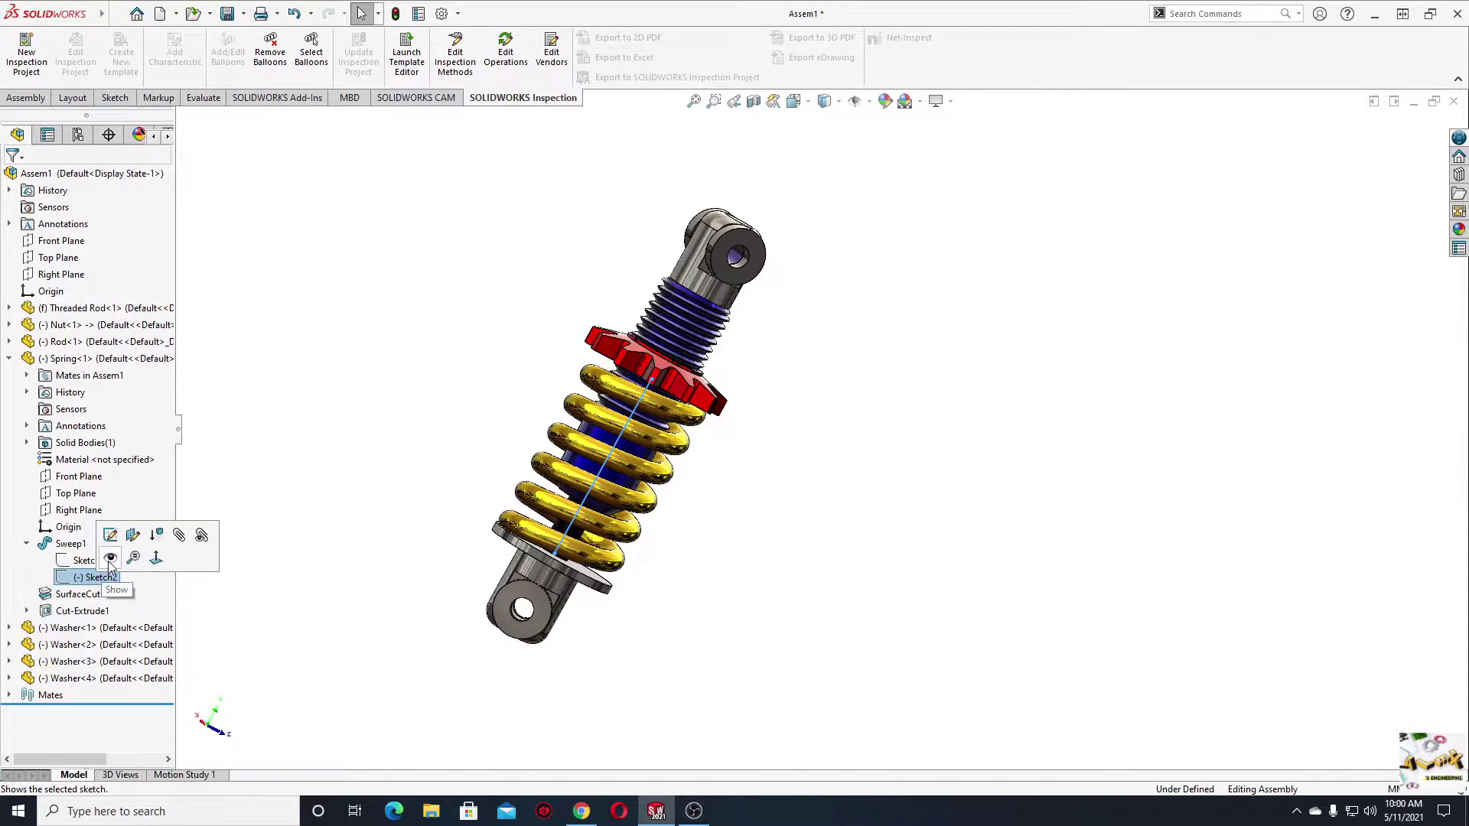
click(110, 559)
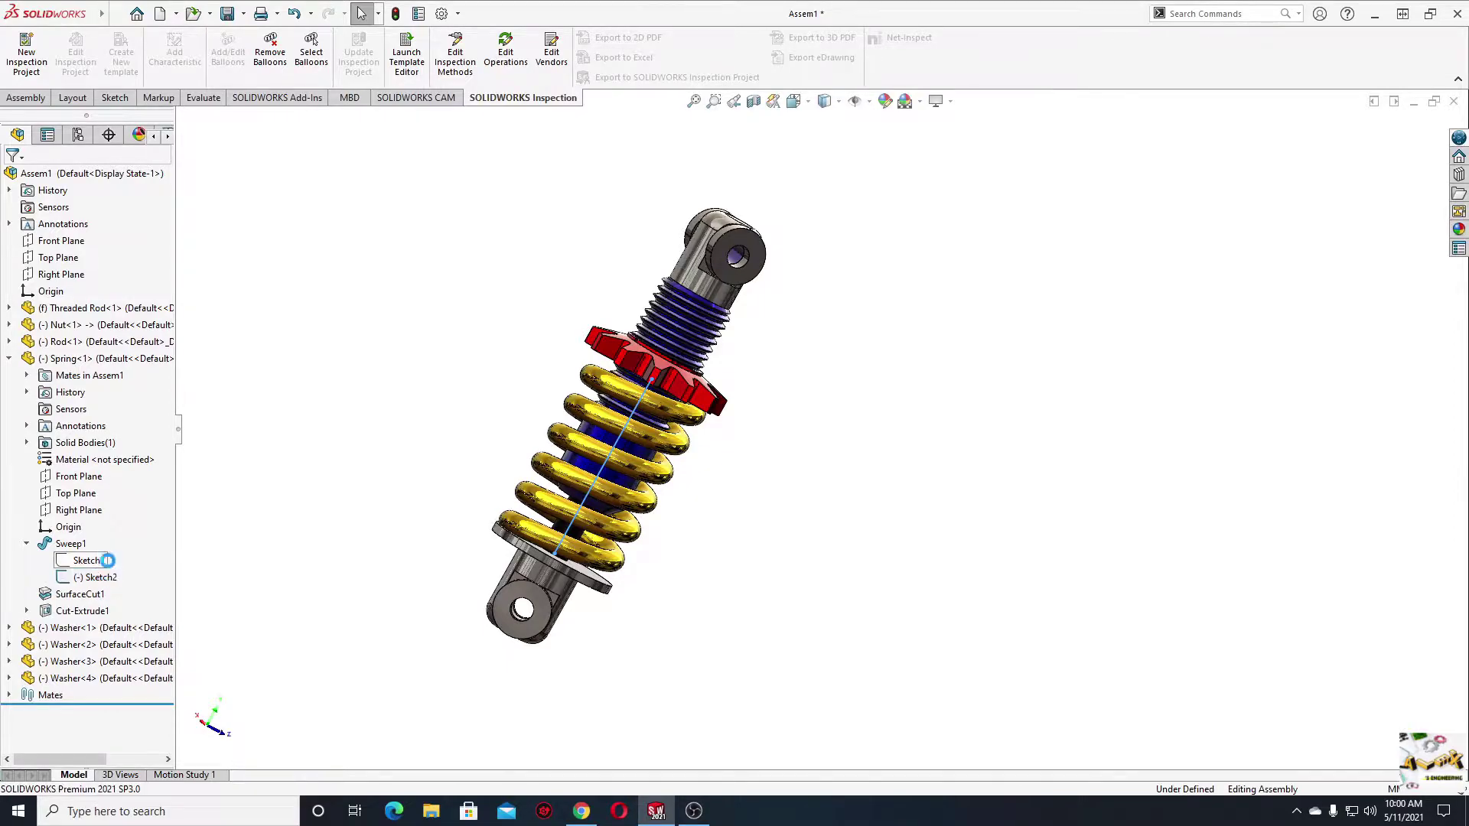
right_click(632, 420)
click(646, 373)
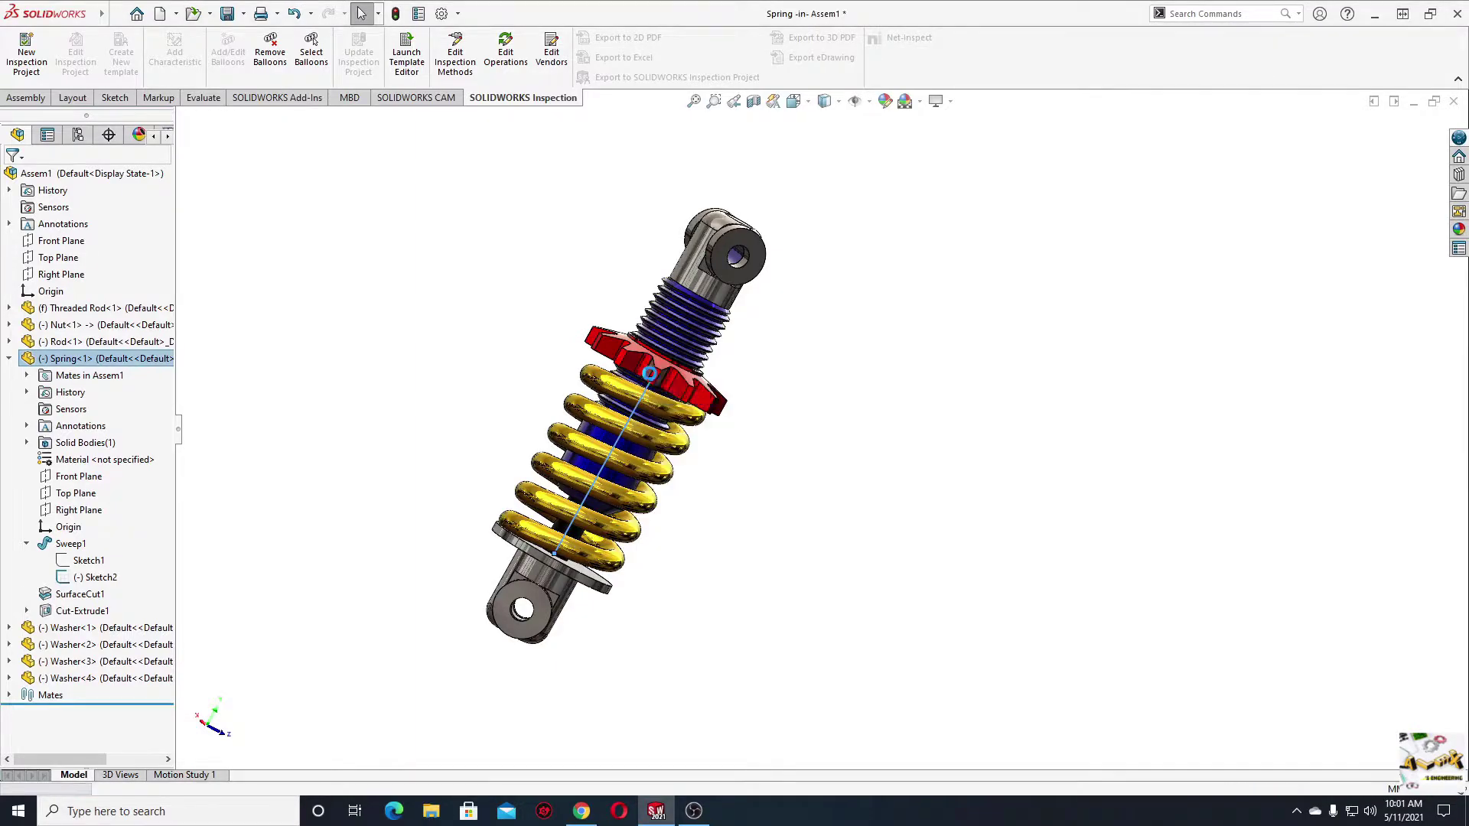
- Make the spring path's top endpoint horizontal with the nut's bottom corner vertex
scroll(910, 356, down, 2)
scroll(751, 353, down, 2)
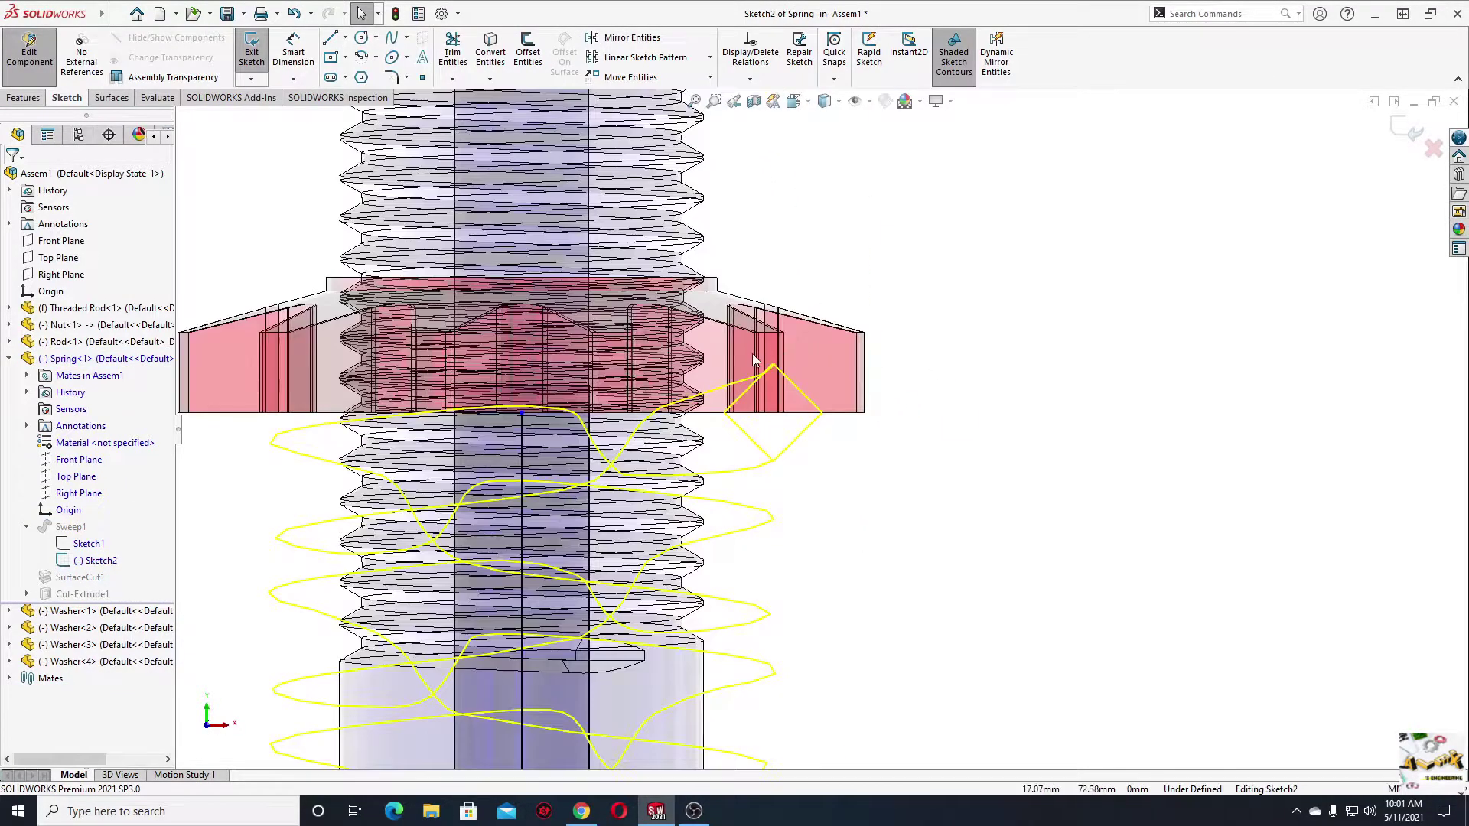
scroll(612, 356, down, 2)
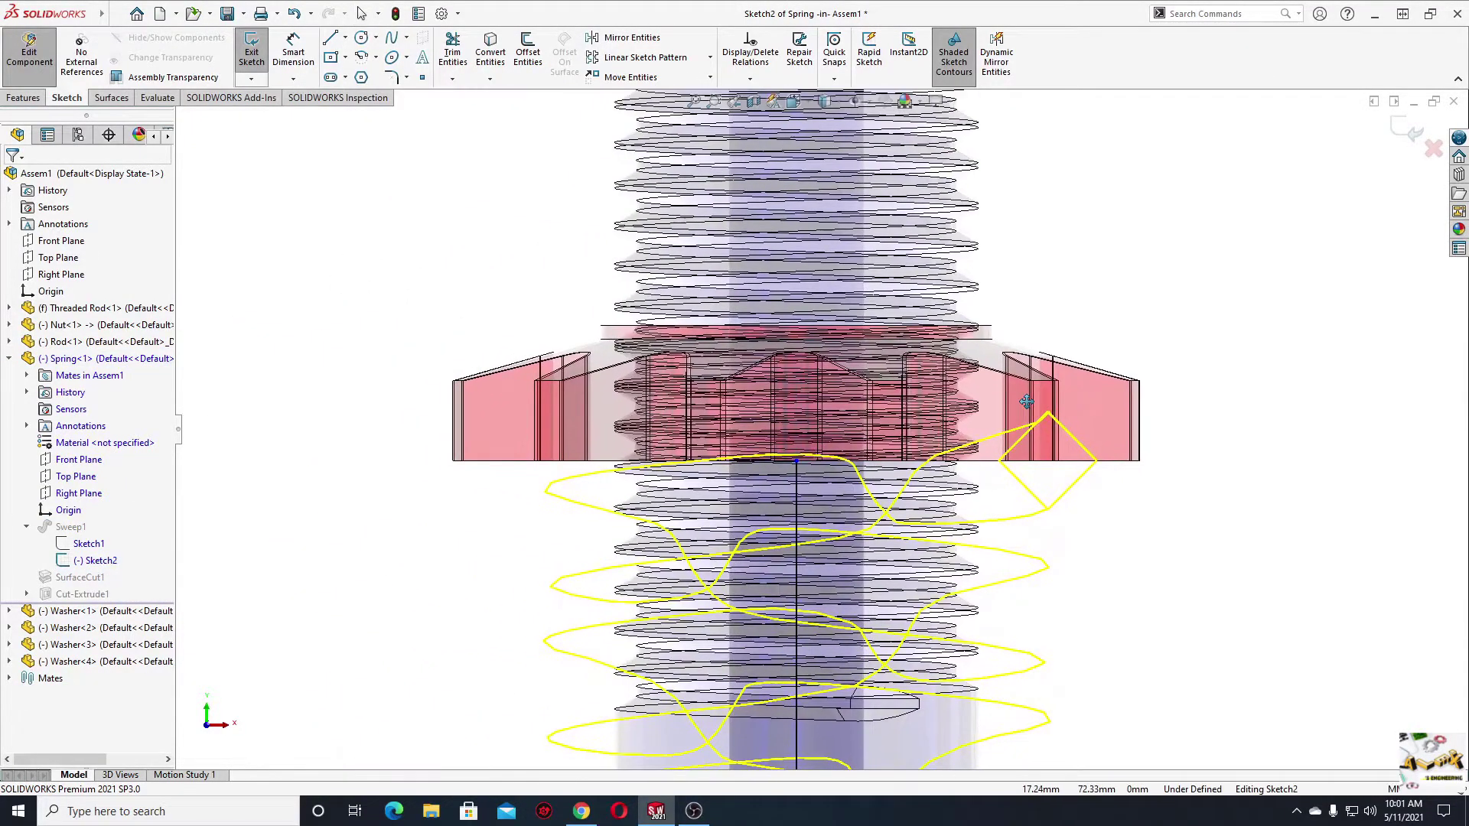
click(796, 461)
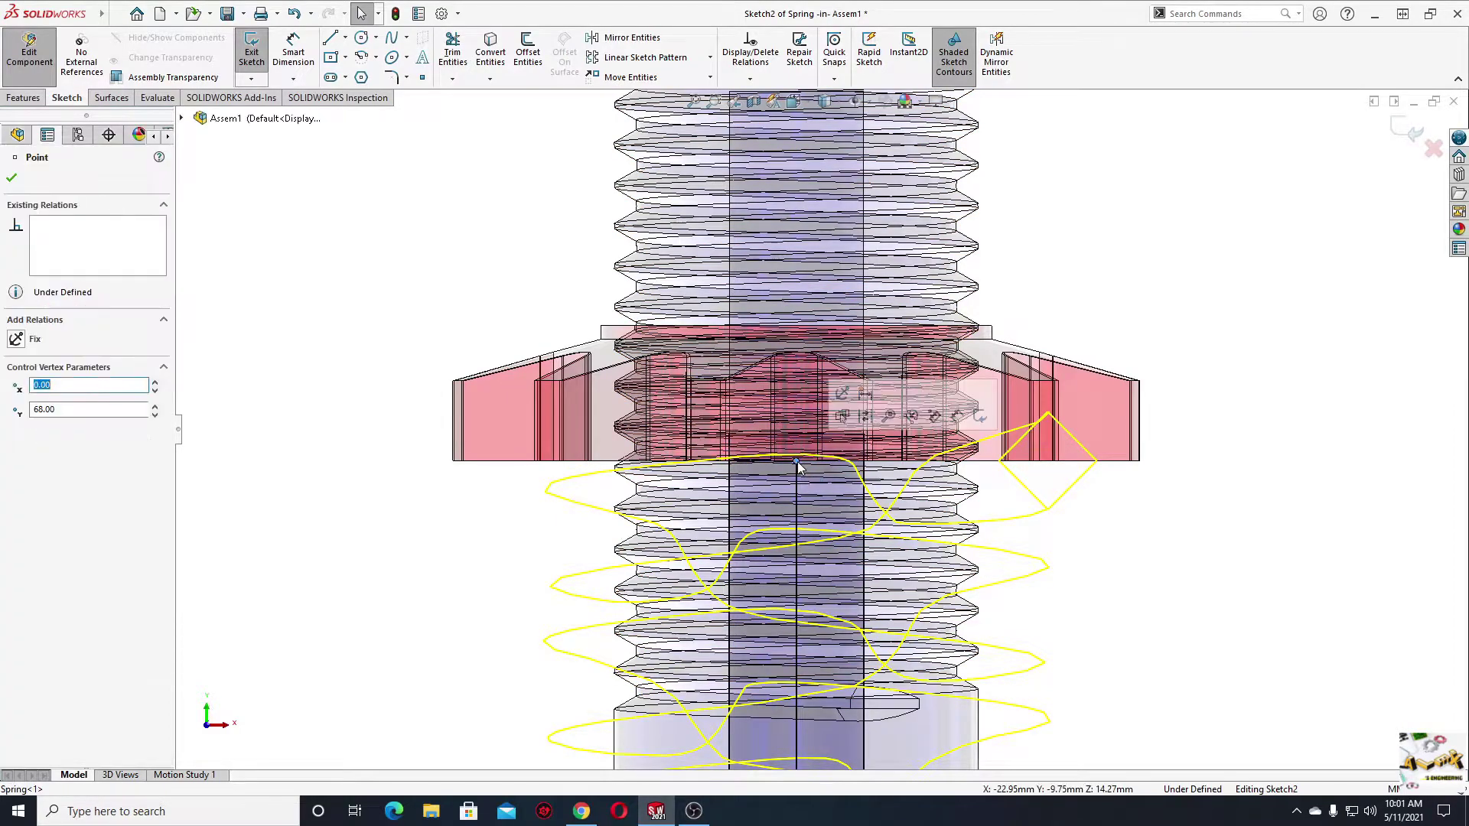
ctrl+click(461, 461)
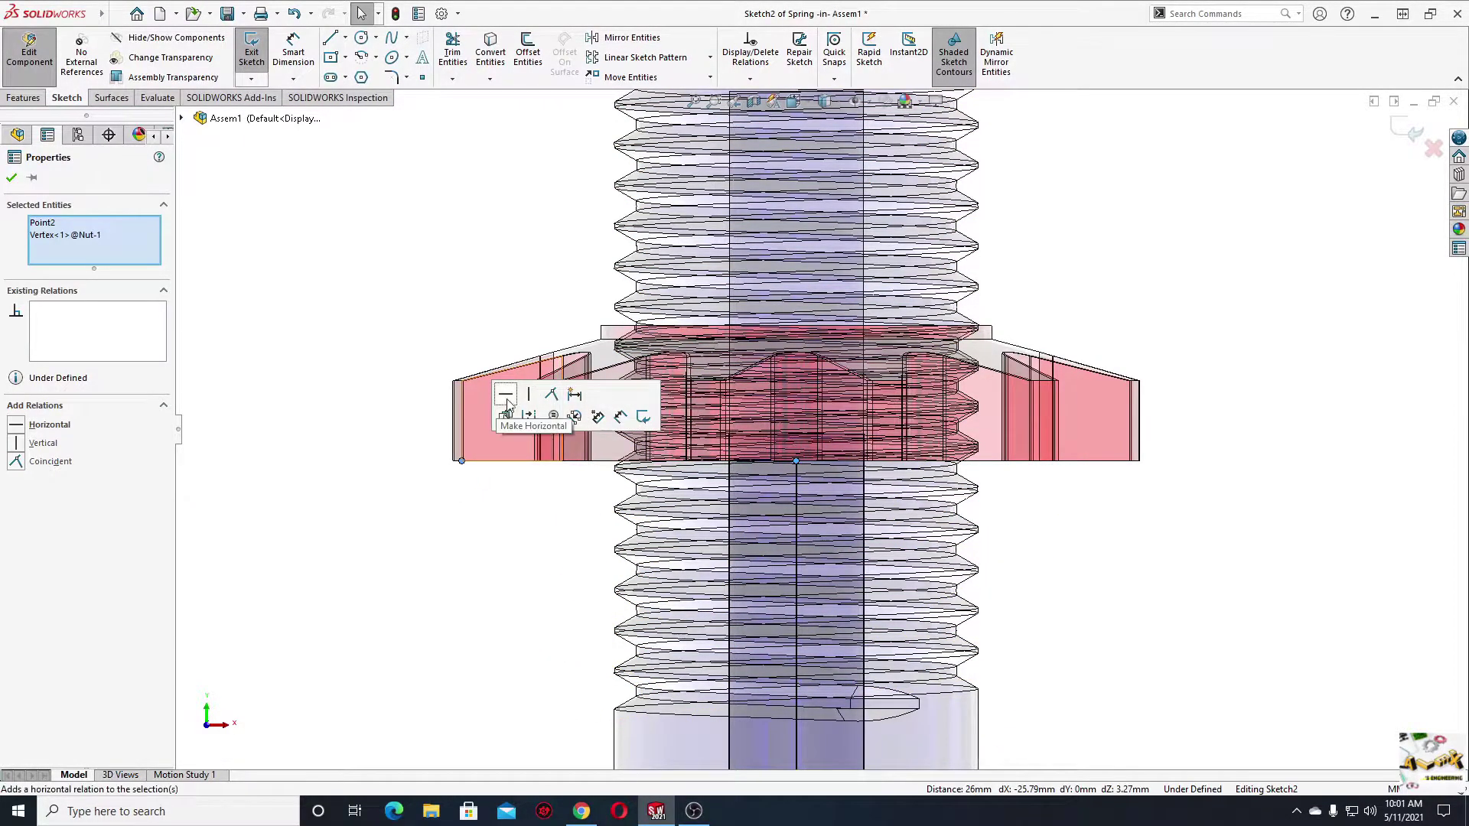
click(507, 395)
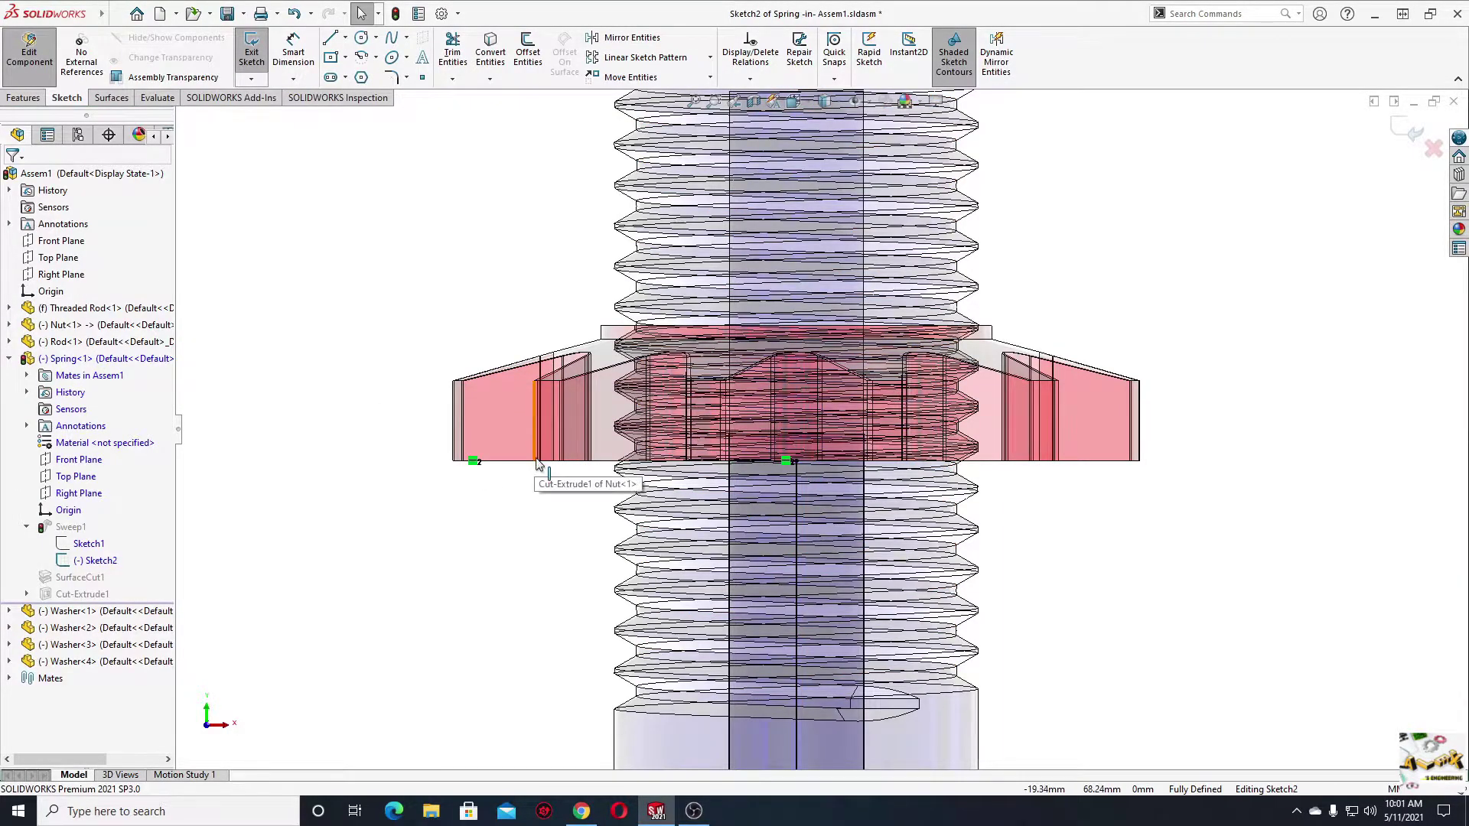
- Zoom out to the whole shock absorber and exit Sketch2 so the spring rebuilds
key(z)
key(z)
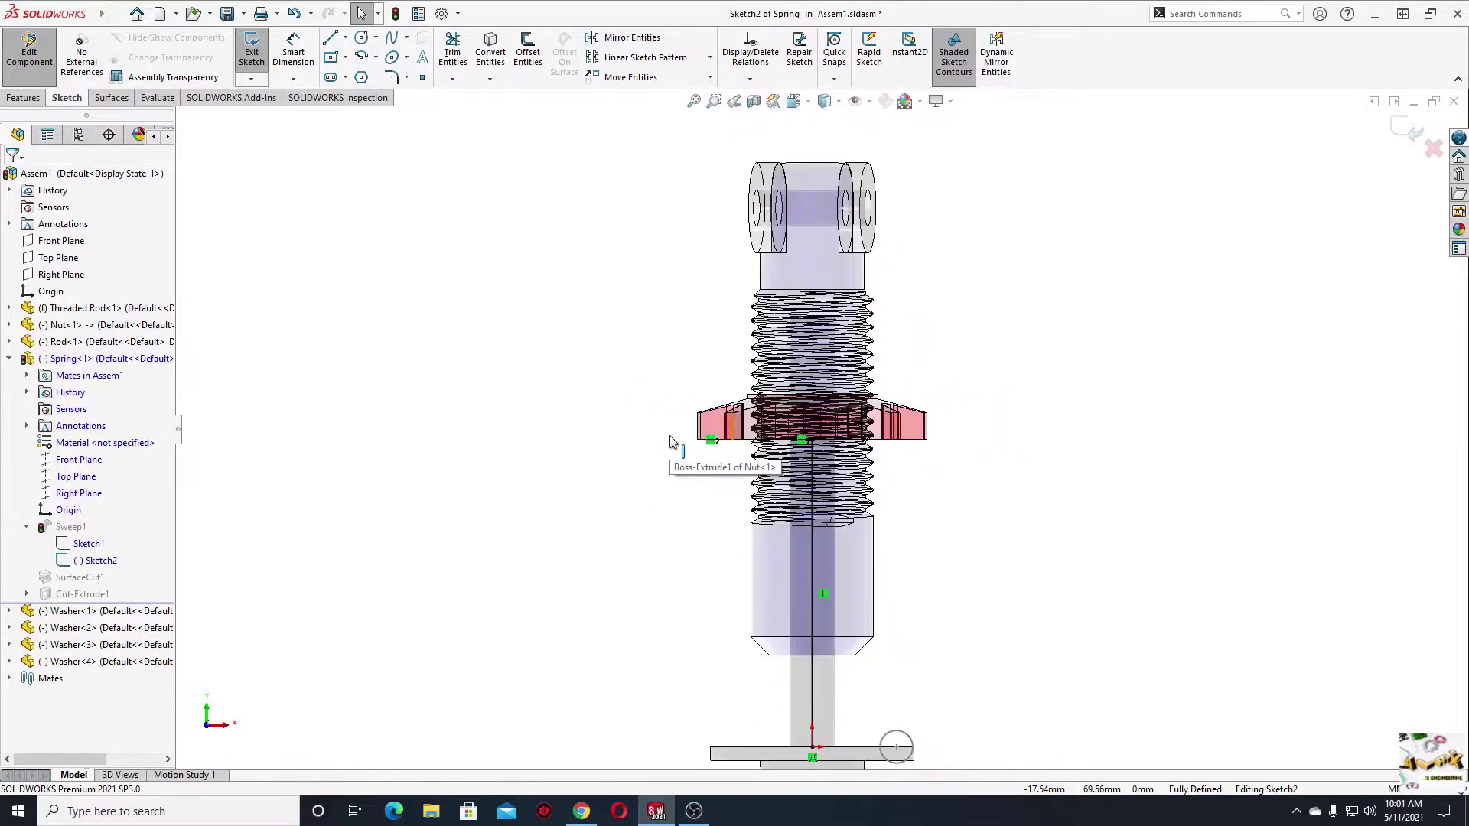
key(z)
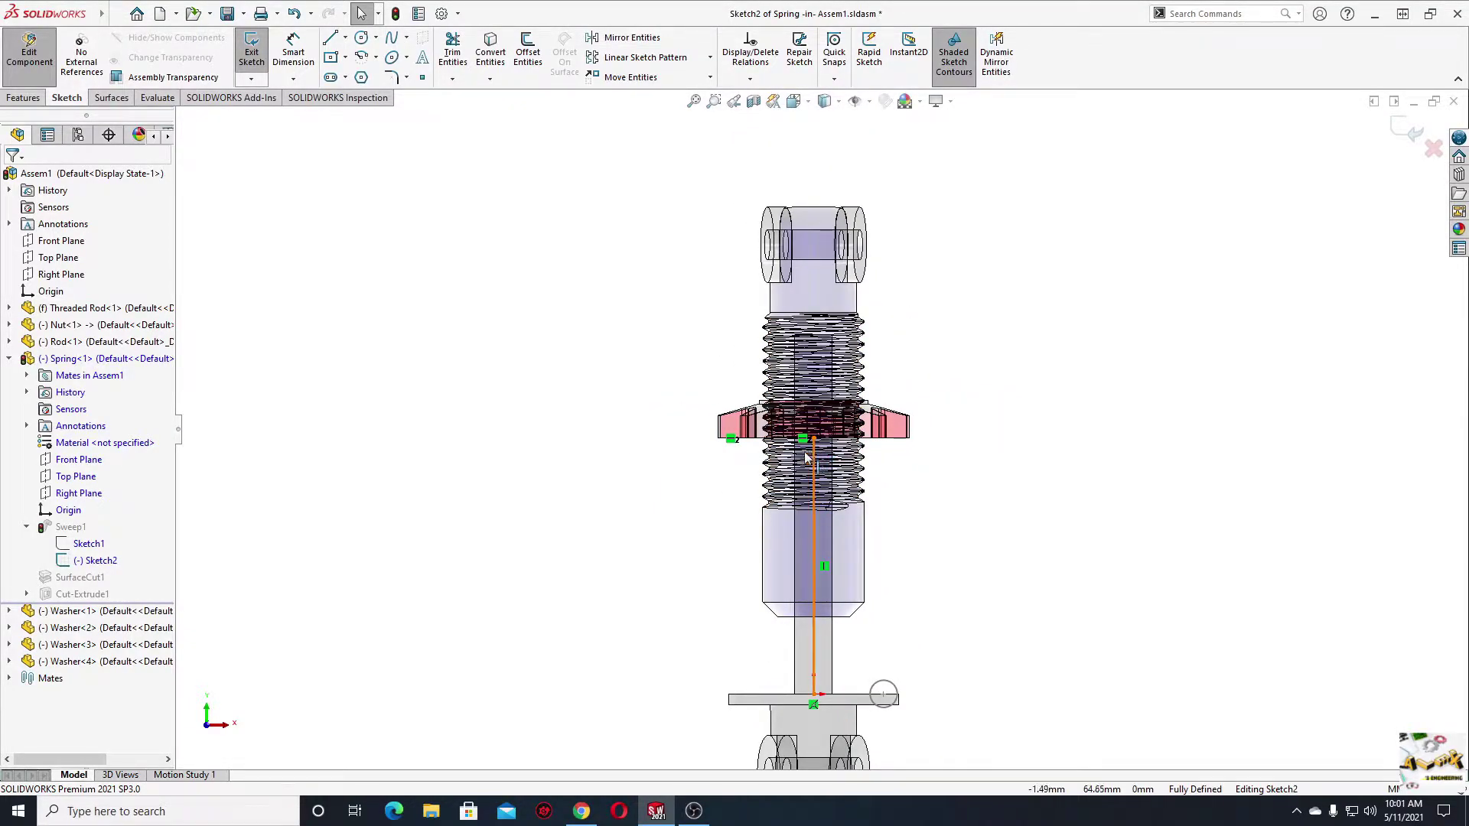
key(z)
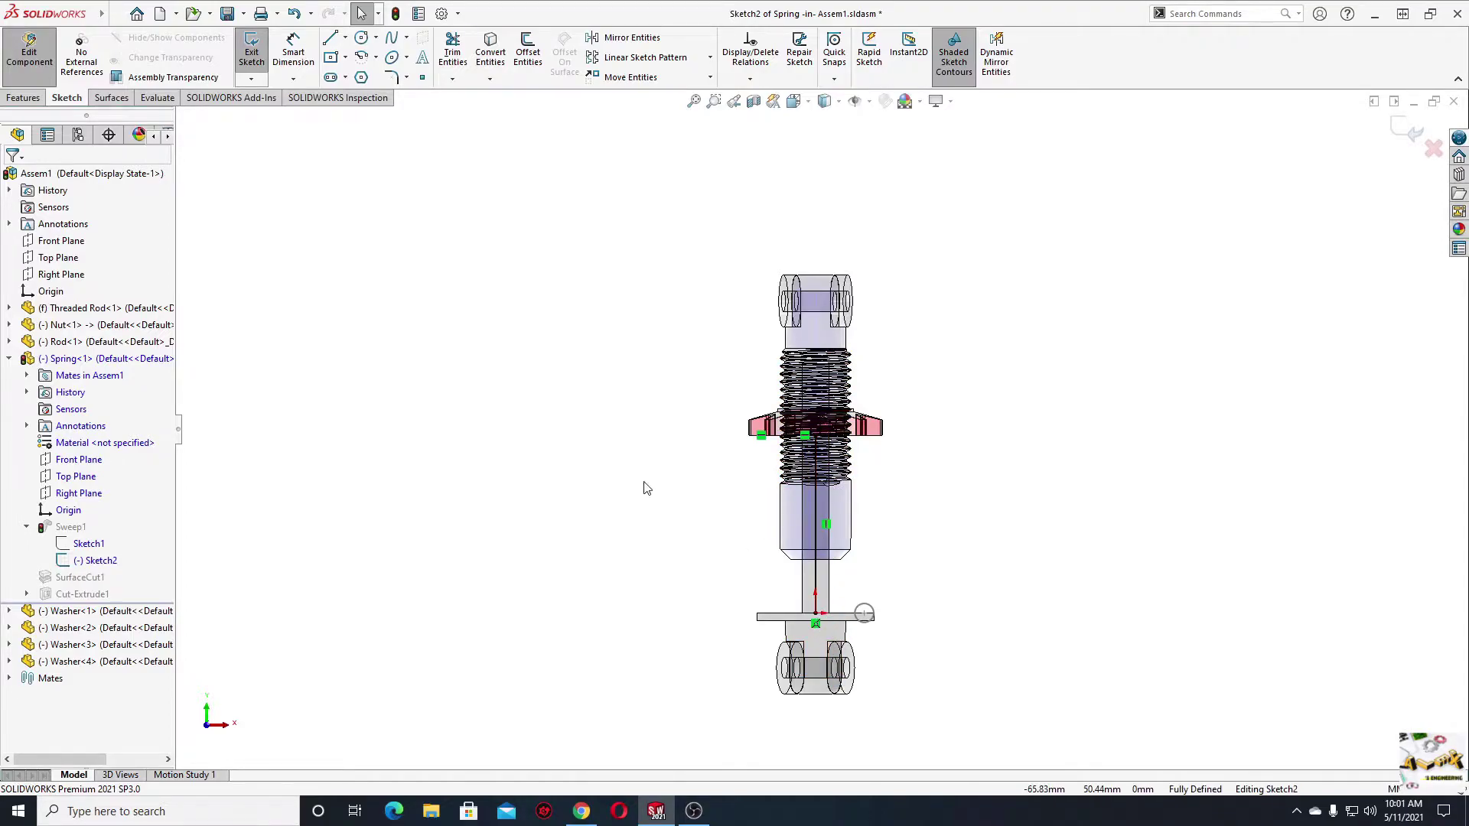
ctrl+middle_drag(645, 488, 545, 483)
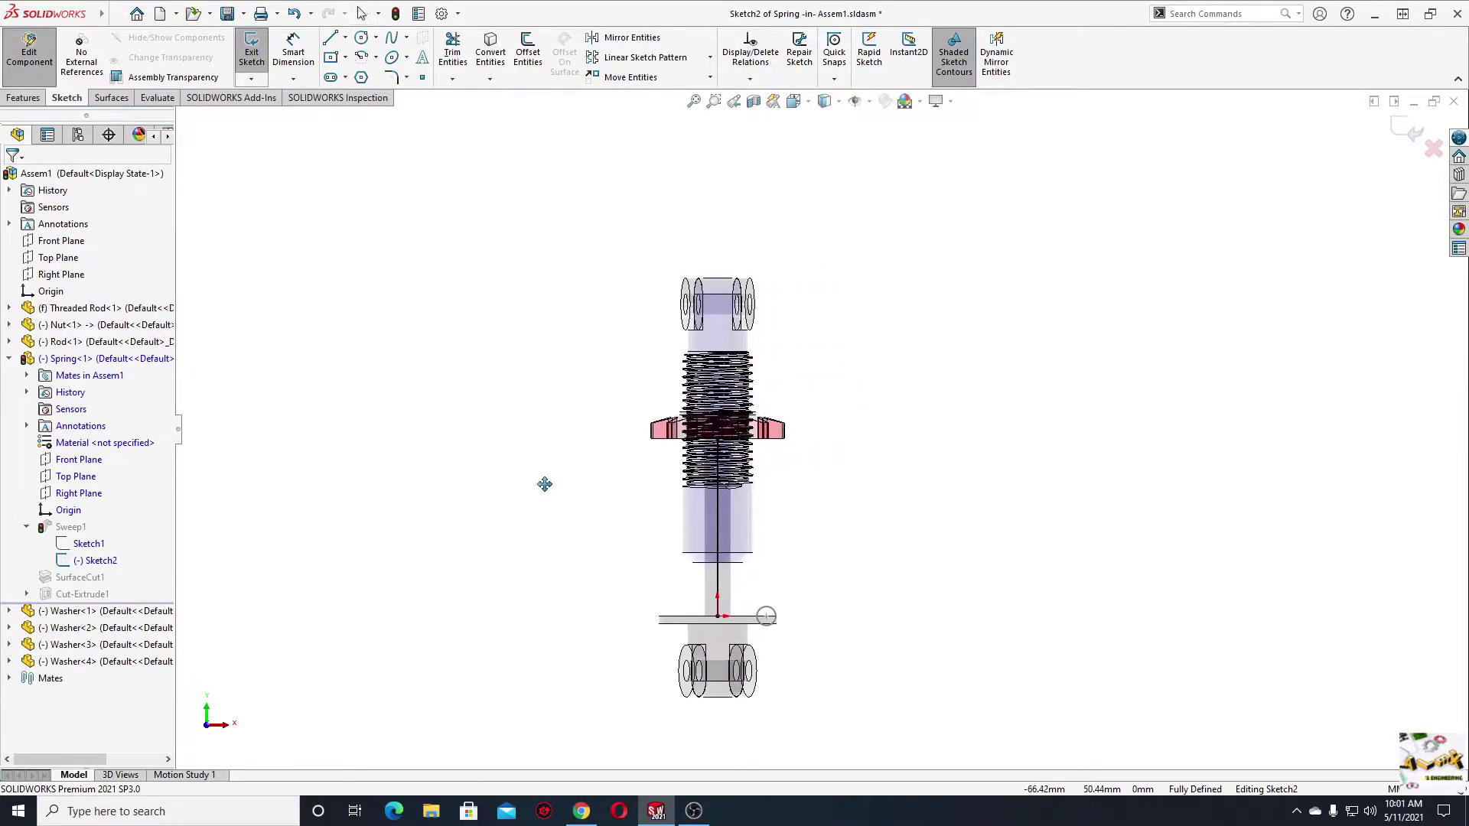
click(1408, 136)
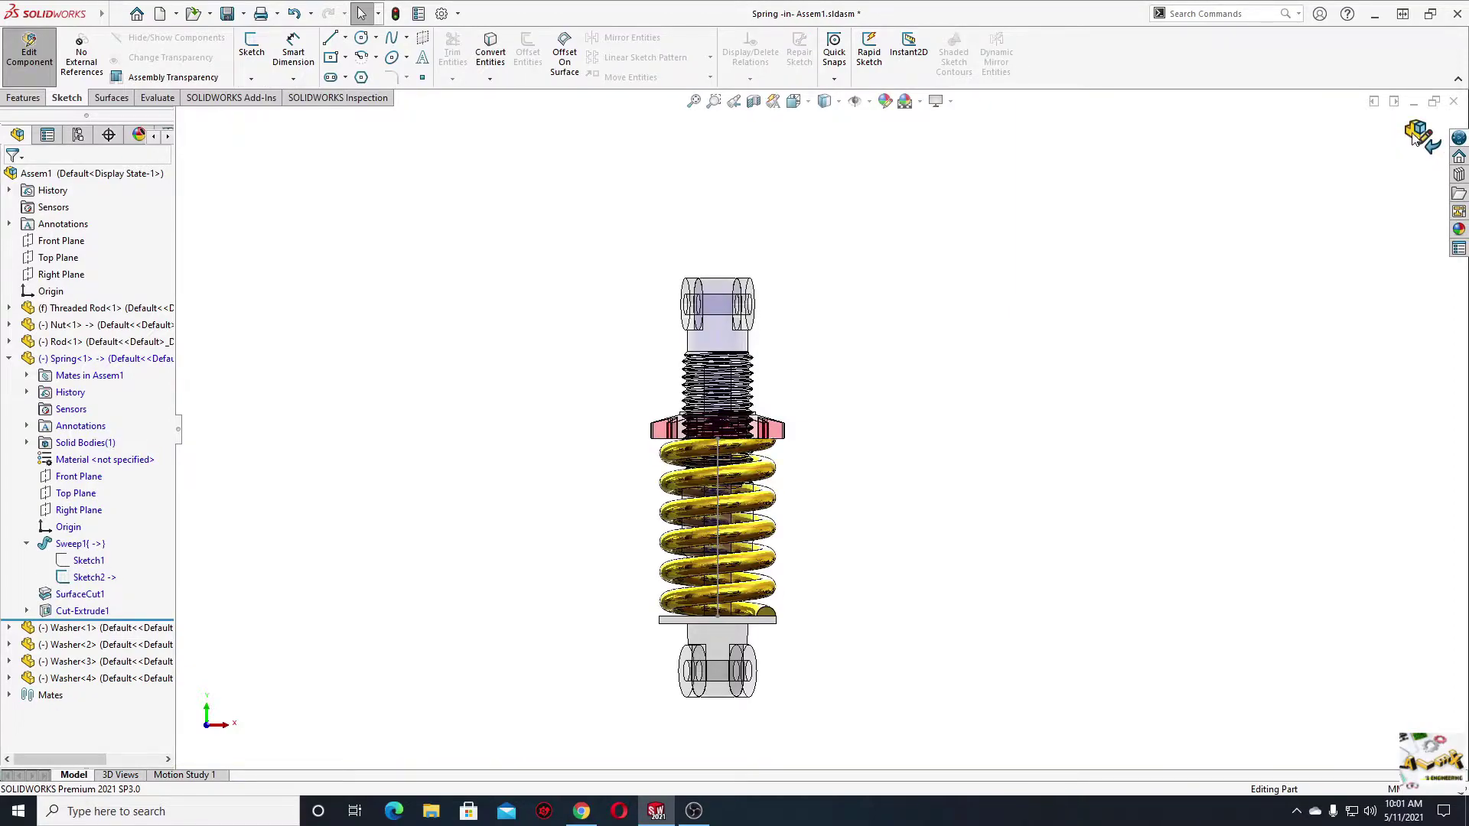
- Return to assembly level and drag Rod<1> down to stretch the spring
click(1417, 134)
mouse_move(535, 481)
middle_down()
mouse_move(462, 459)
mouse_move(518, 518)
mouse_move(505, 476)
mouse_move(491, 475)
mouse_move(533, 581)
middle_up()
drag(543, 570, 530, 624)
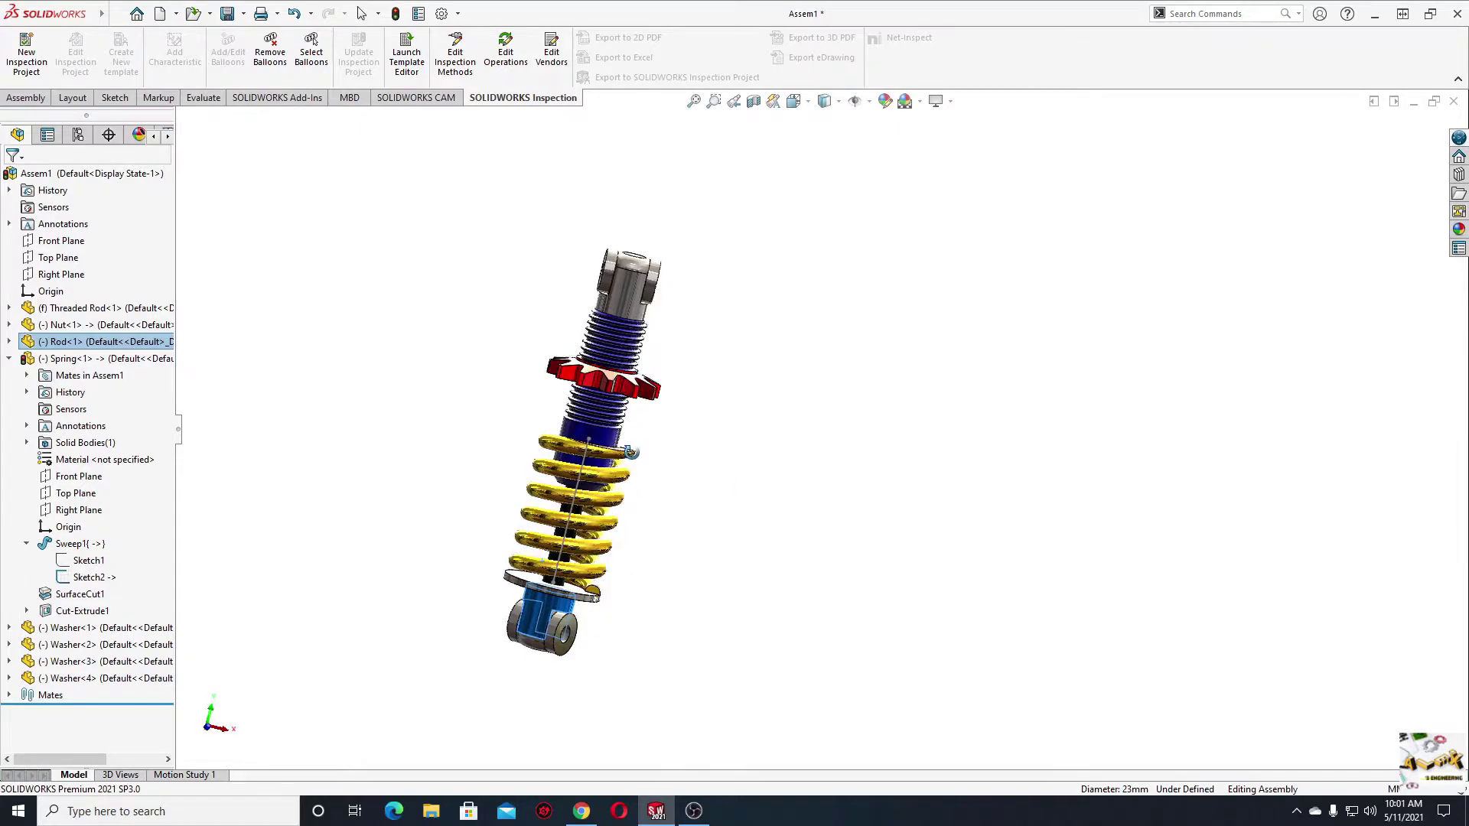
- Rebuild the assembly so the spring sweep follows the rod, then inspect it closer
mouse_move(629, 452)
middle_down()
mouse_move(622, 441)
mouse_move(620, 459)
middle_up()
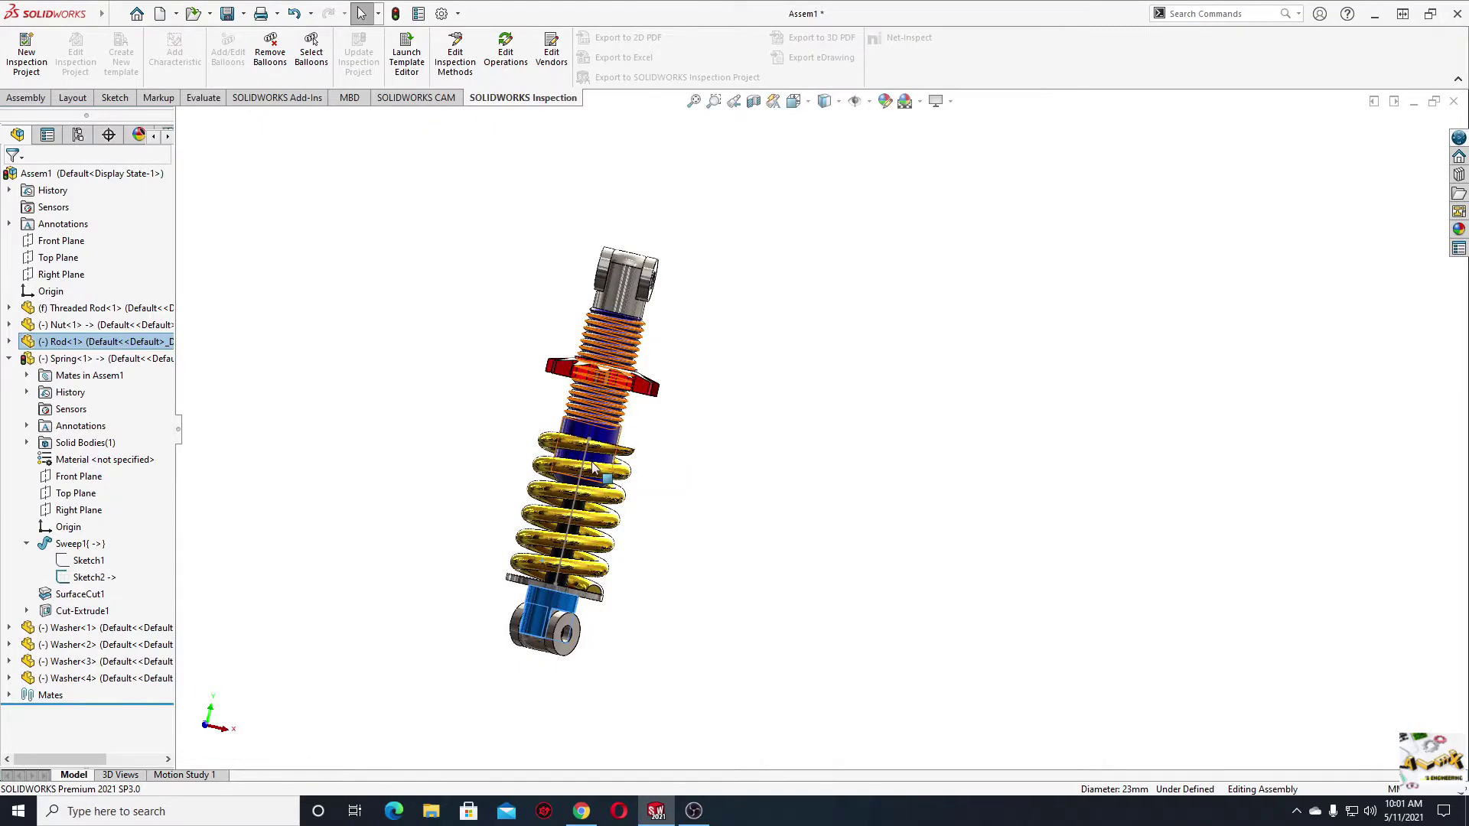
click(396, 17)
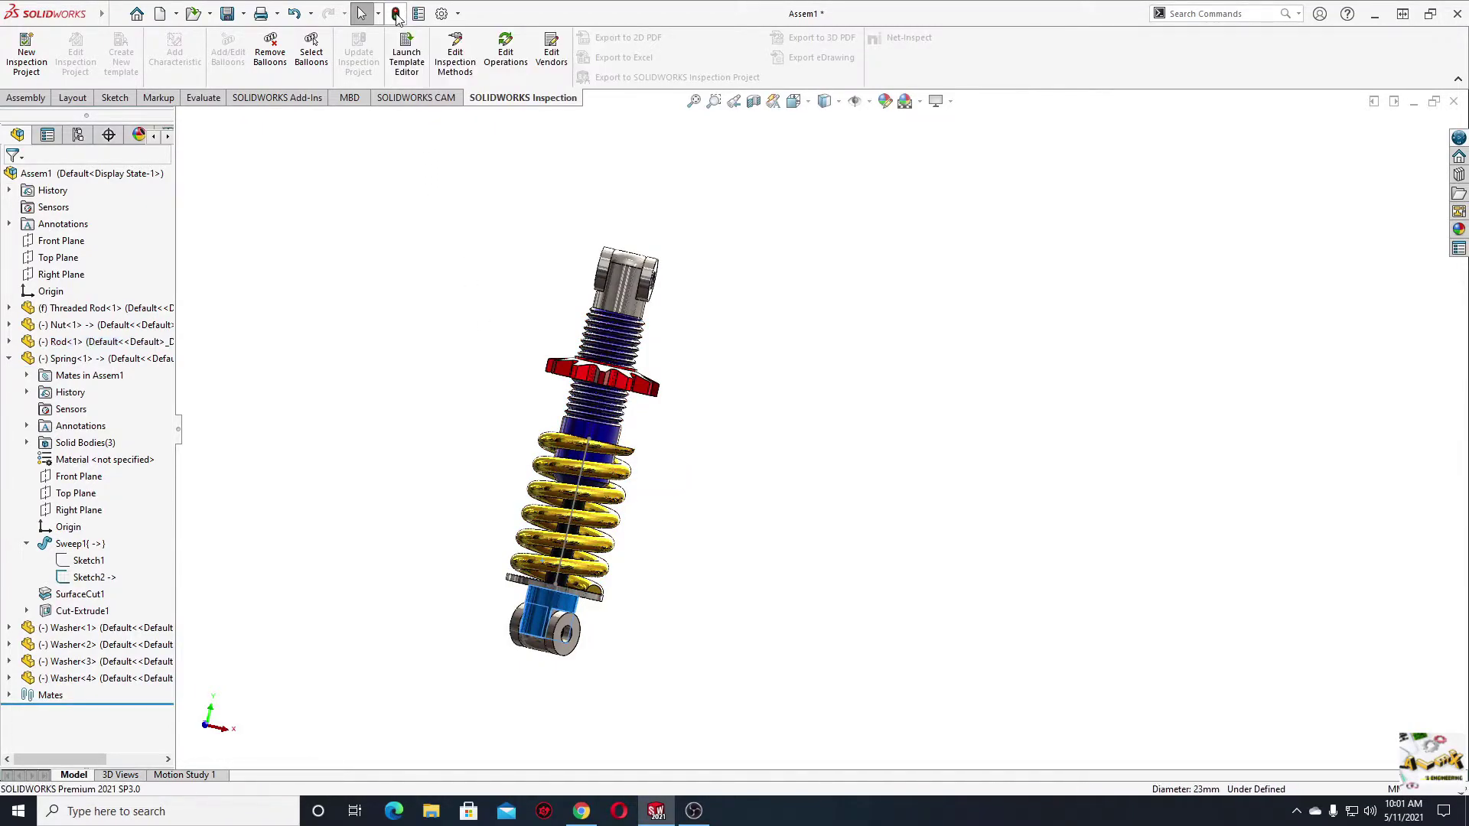
middle_drag(428, 401, 612, 390)
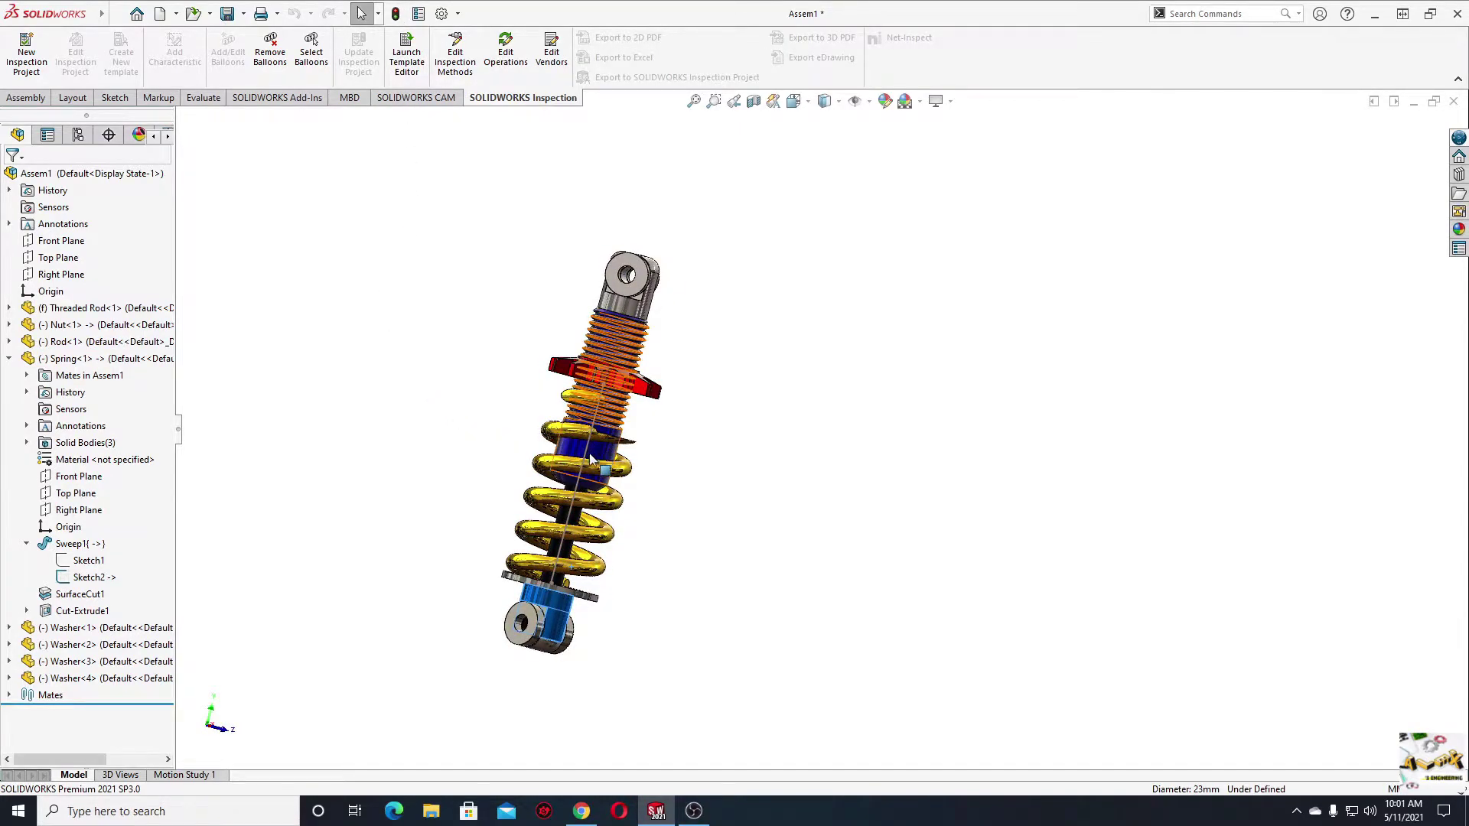
mouse_move(429, 455)
middle_down()
mouse_move(339, 440)
mouse_move(382, 444)
middle_up()
scroll(403, 445, down, 5)
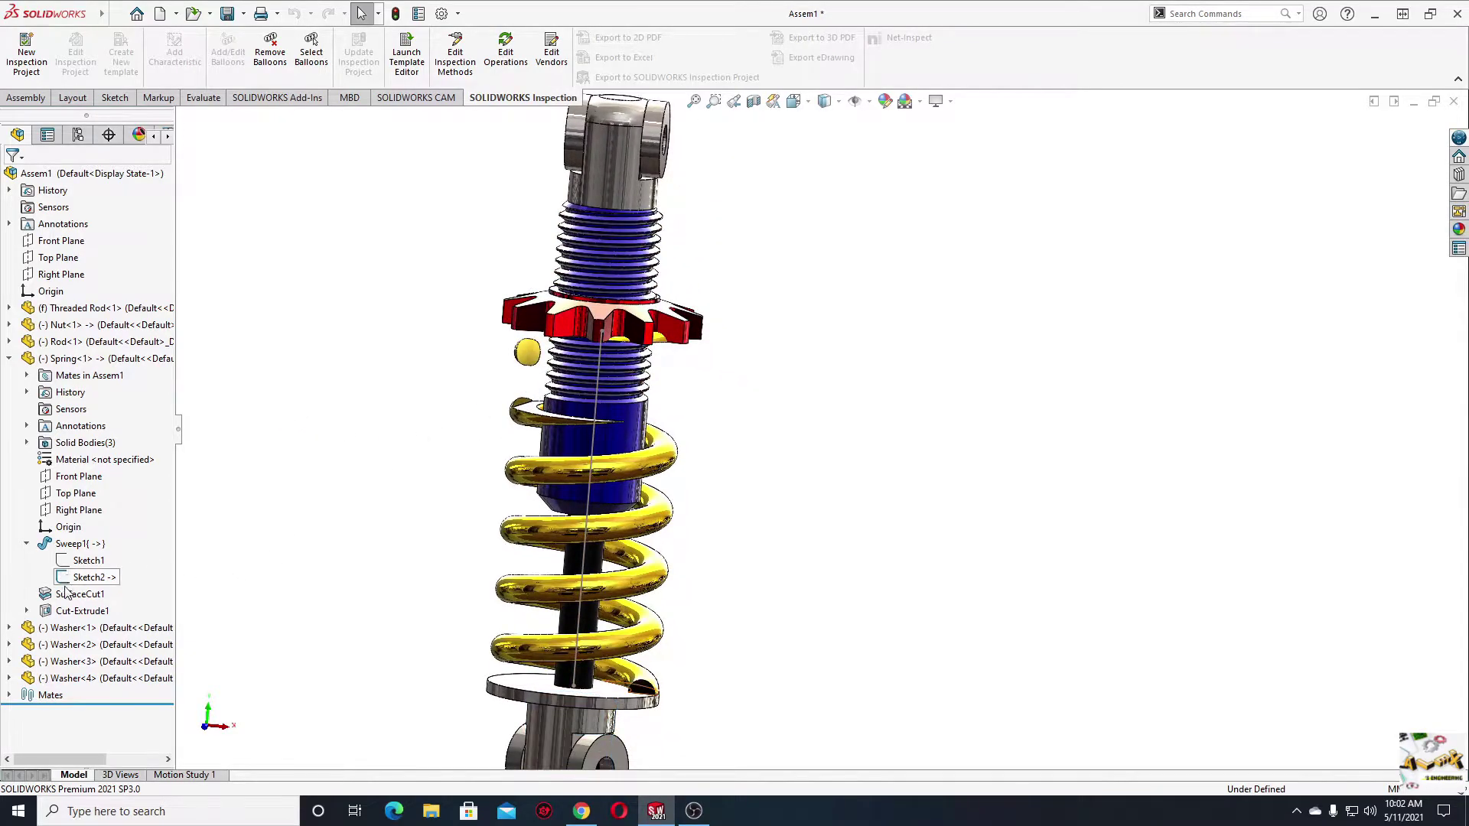
- Edit Cut-Extrude1's Sketch3 and drag the rectangle's bottom edge up to the nut
click(27, 611)
click(99, 628)
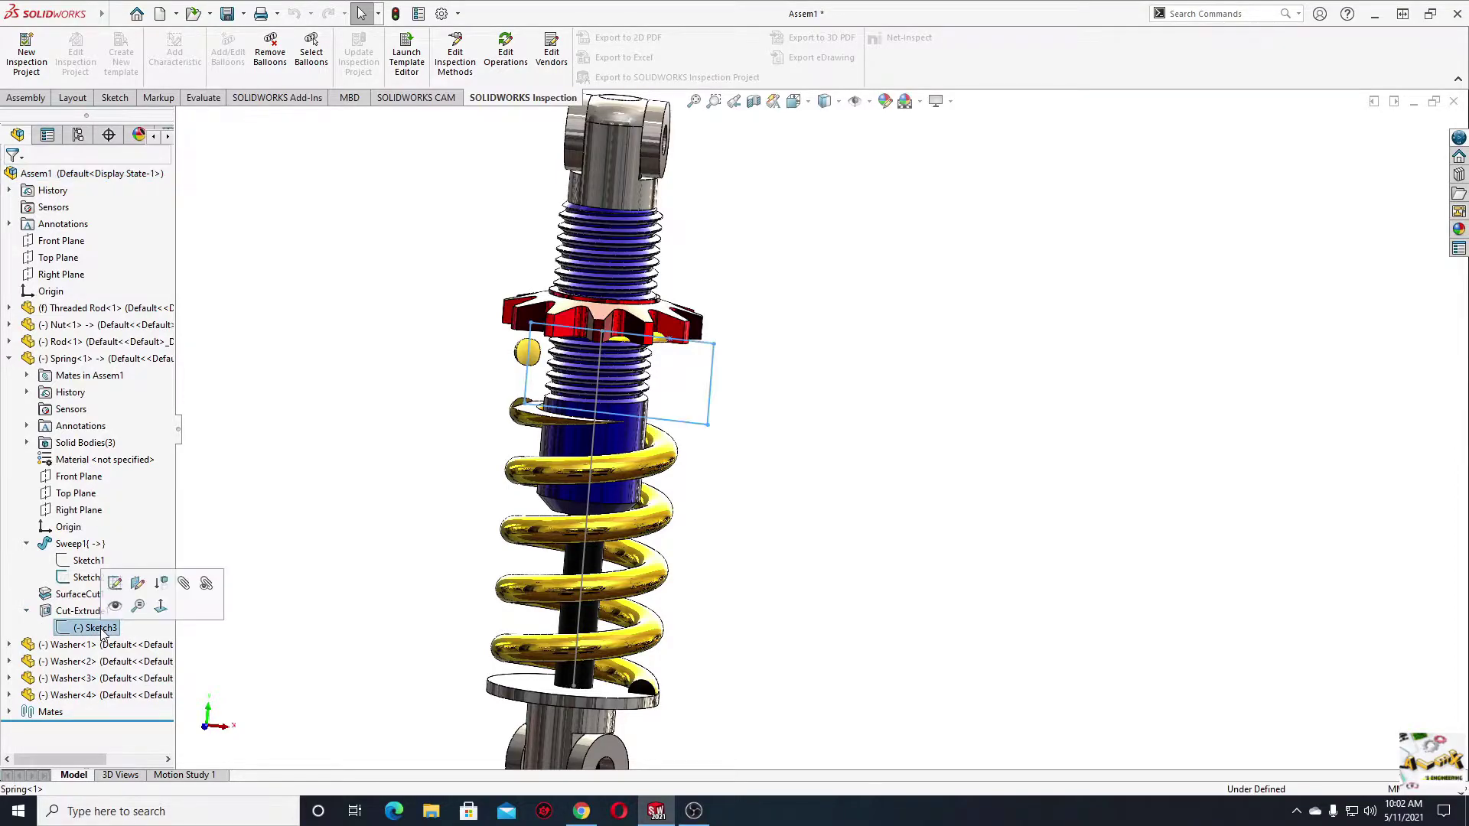
click(115, 584)
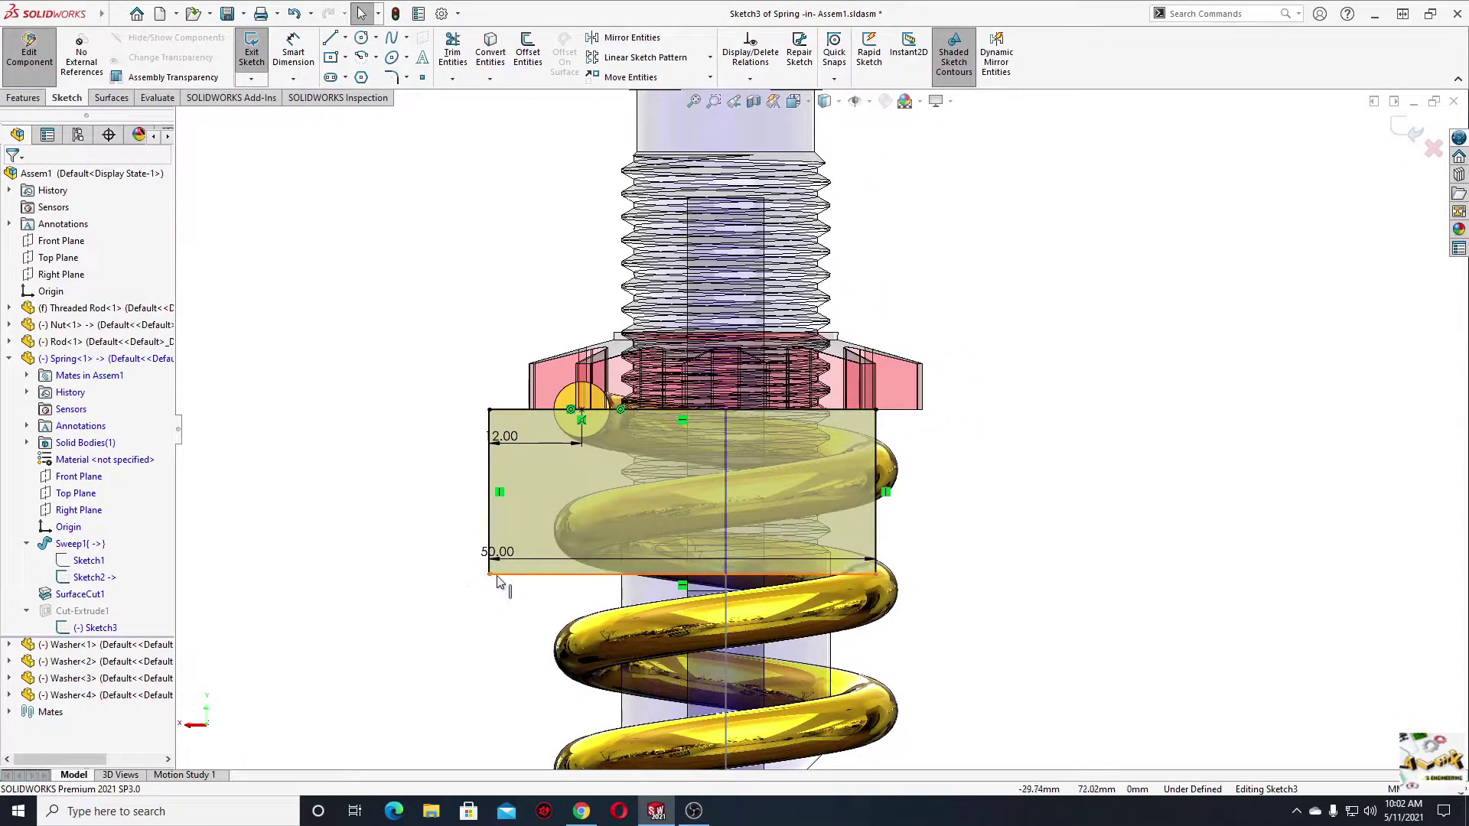
drag(502, 575, 516, 371)
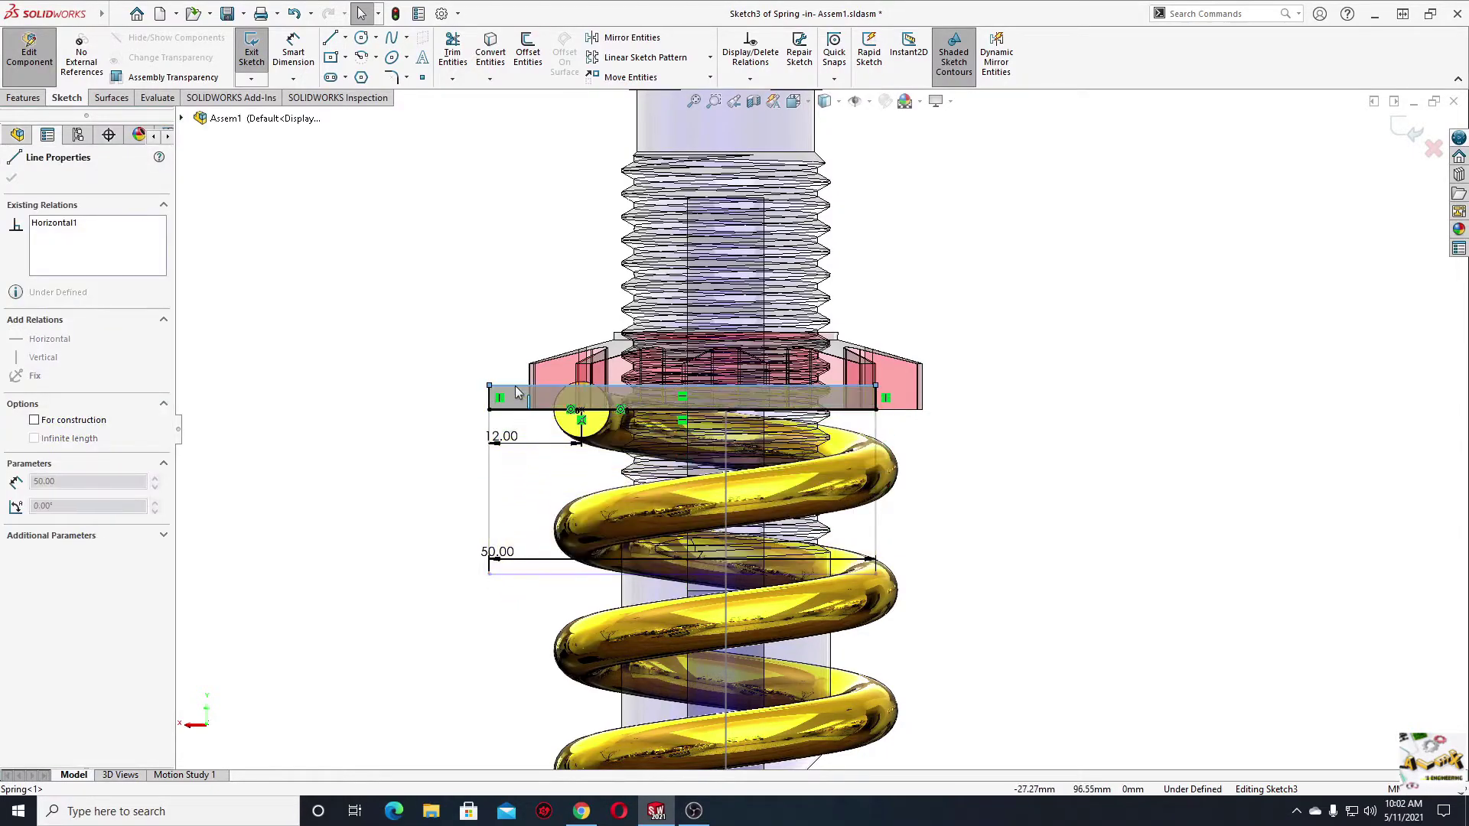
click(373, 417)
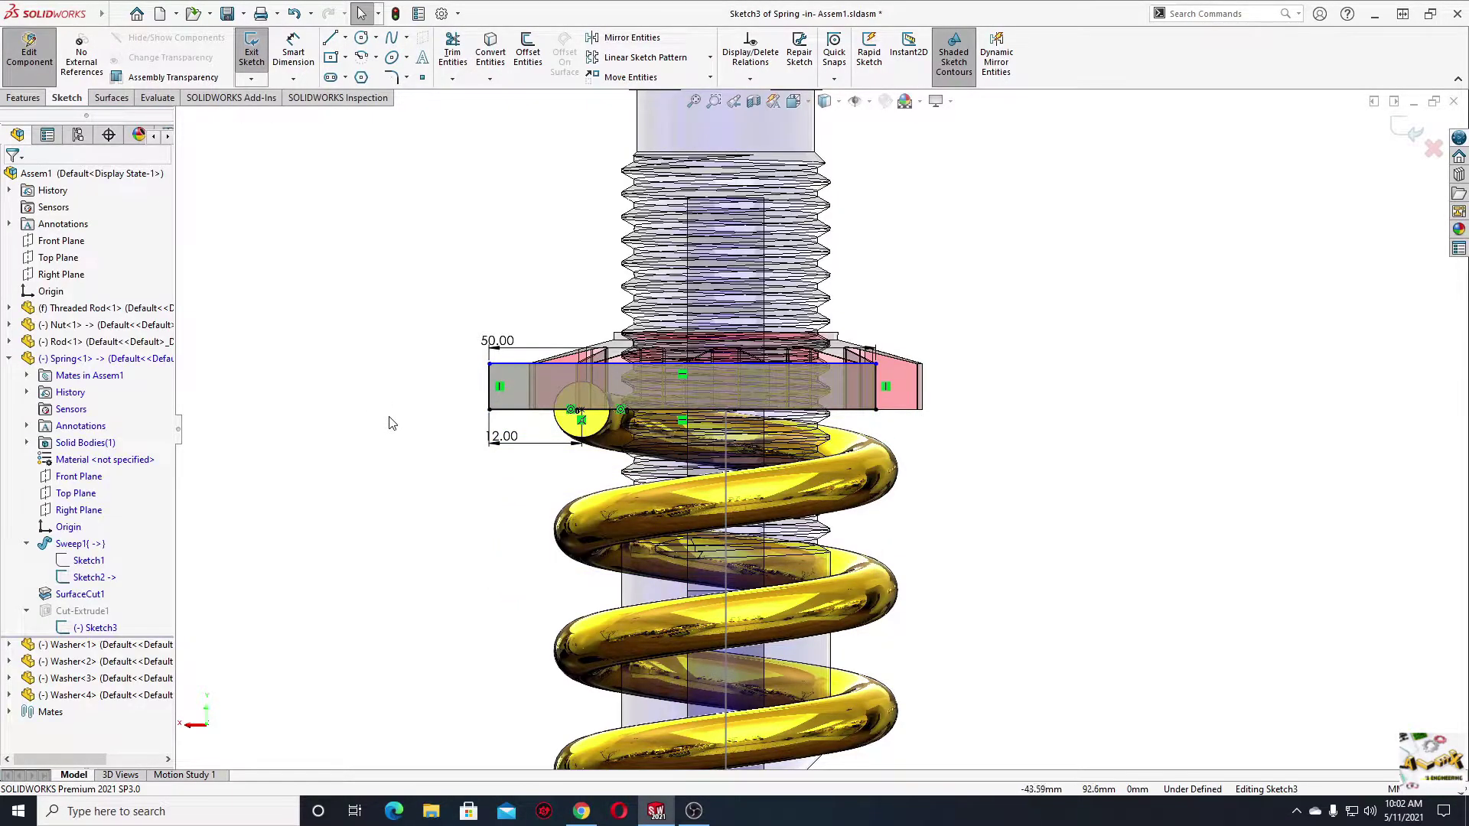
- Dimension the rectangle's left edge to 5 mm, exit the sketch, and return to the assembly
click(293, 50)
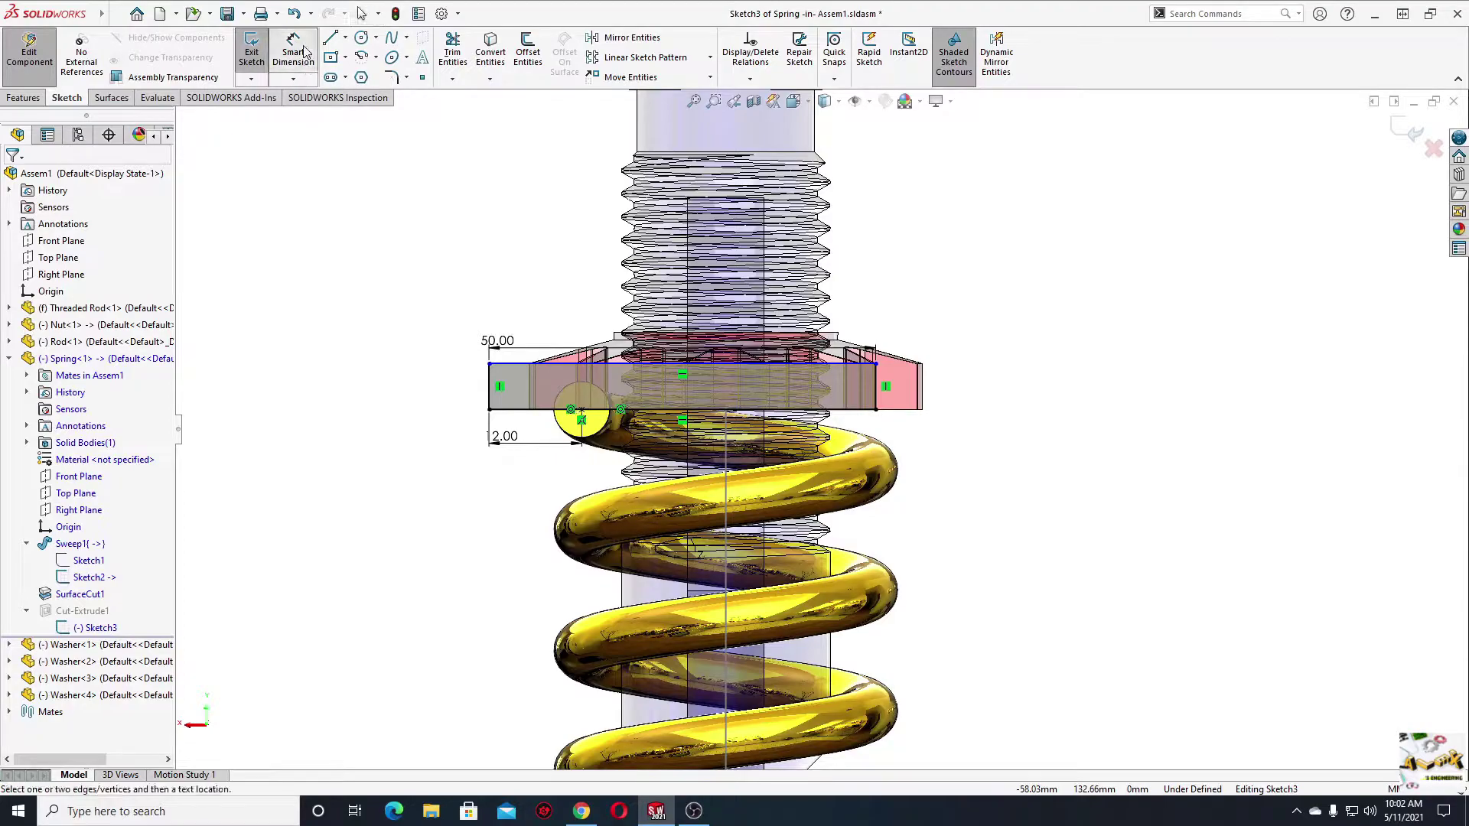
click(489, 397)
click(452, 396)
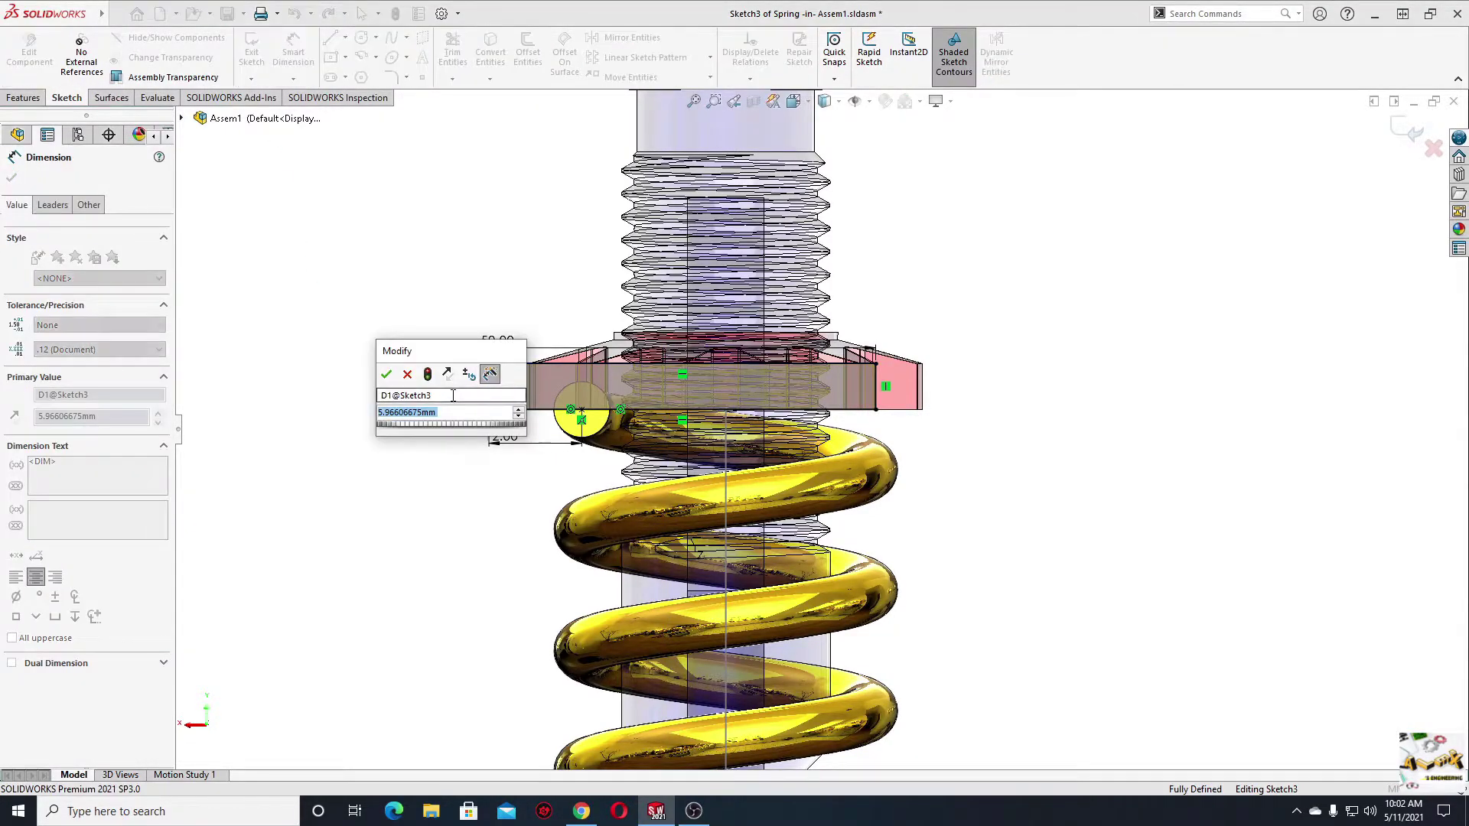
text(5)
key(Return)
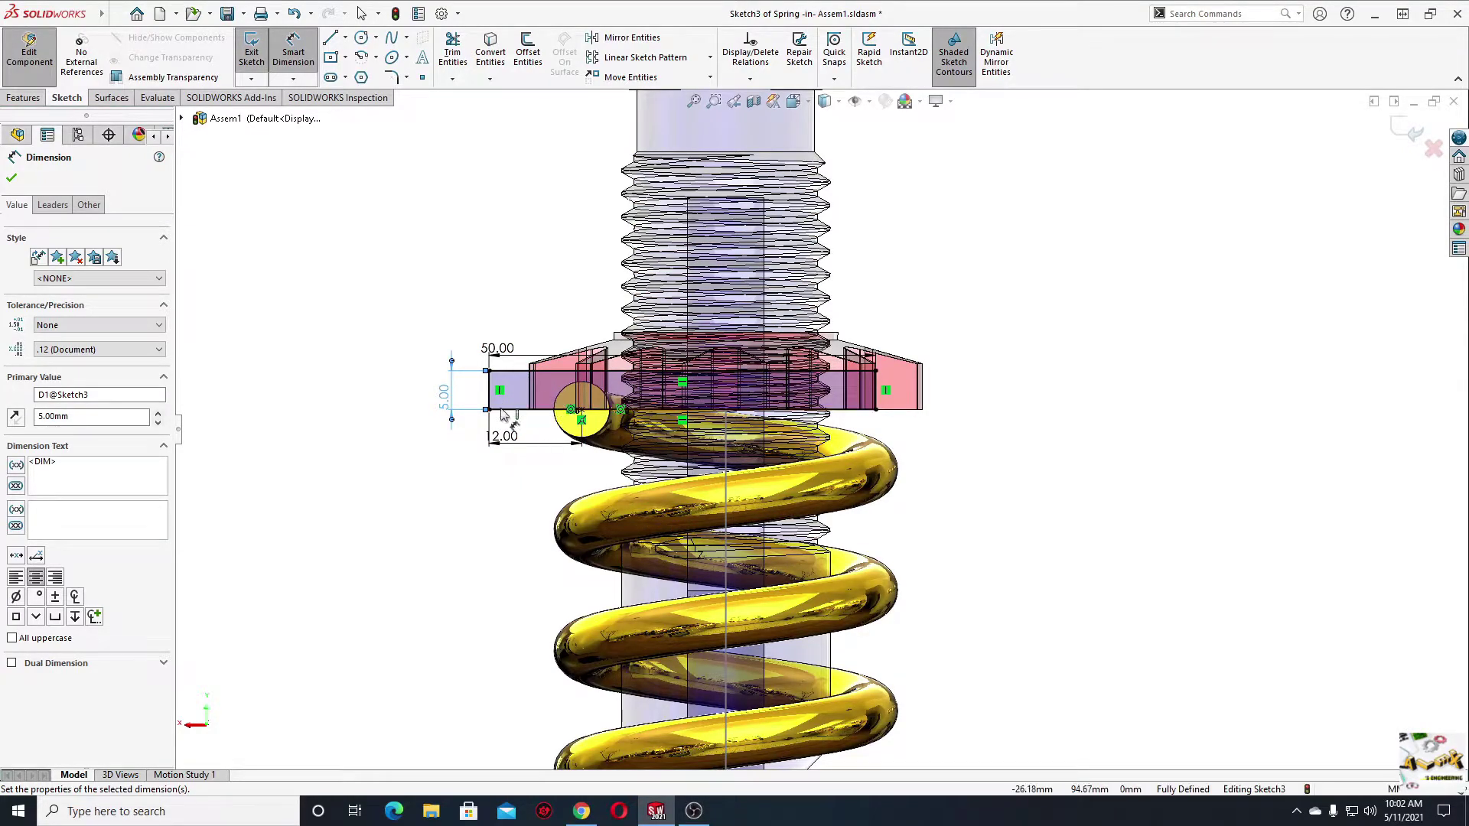
right_click(339, 426)
click(383, 497)
key(Escape)
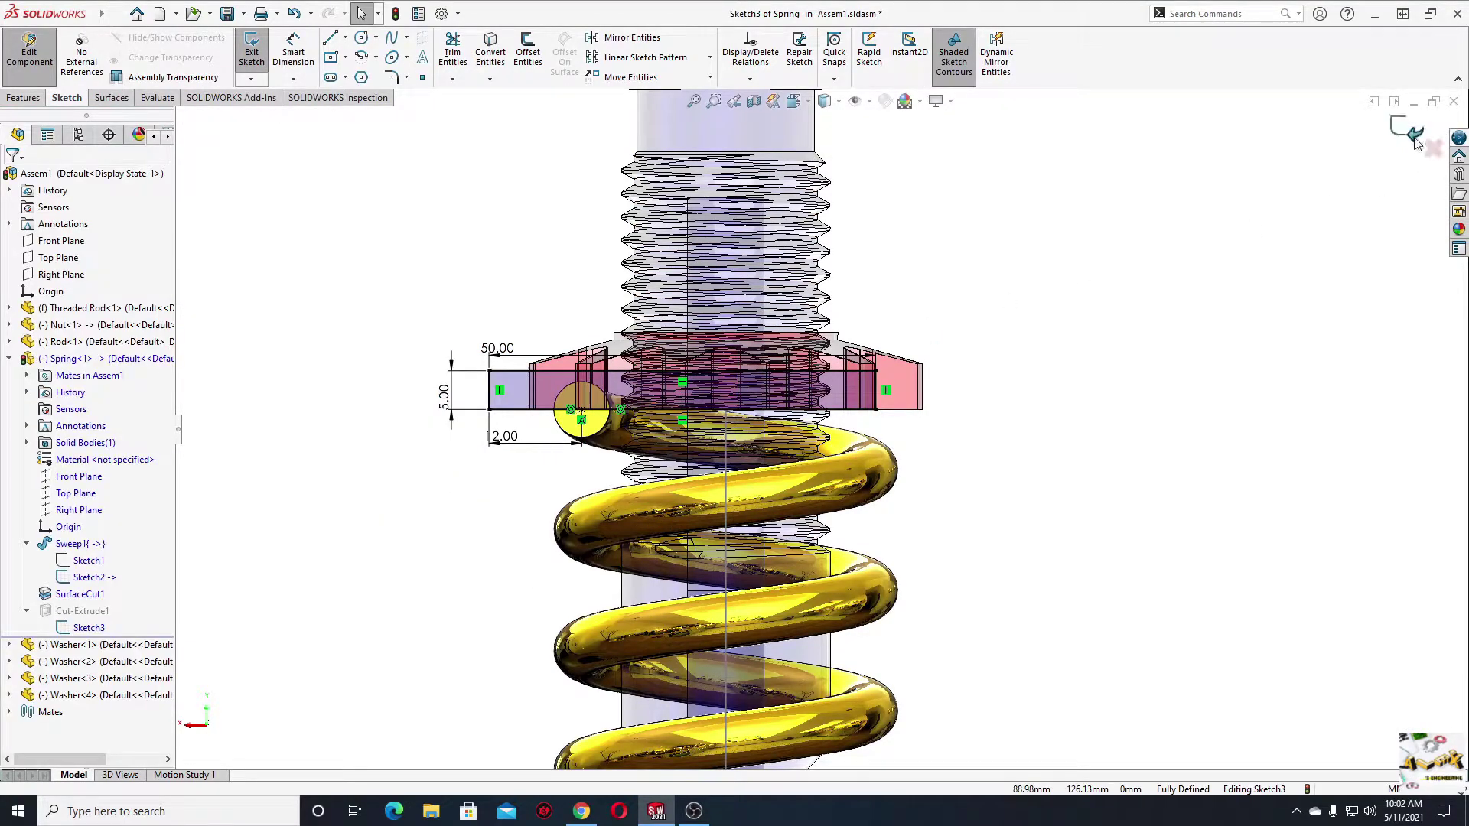
click(1413, 136)
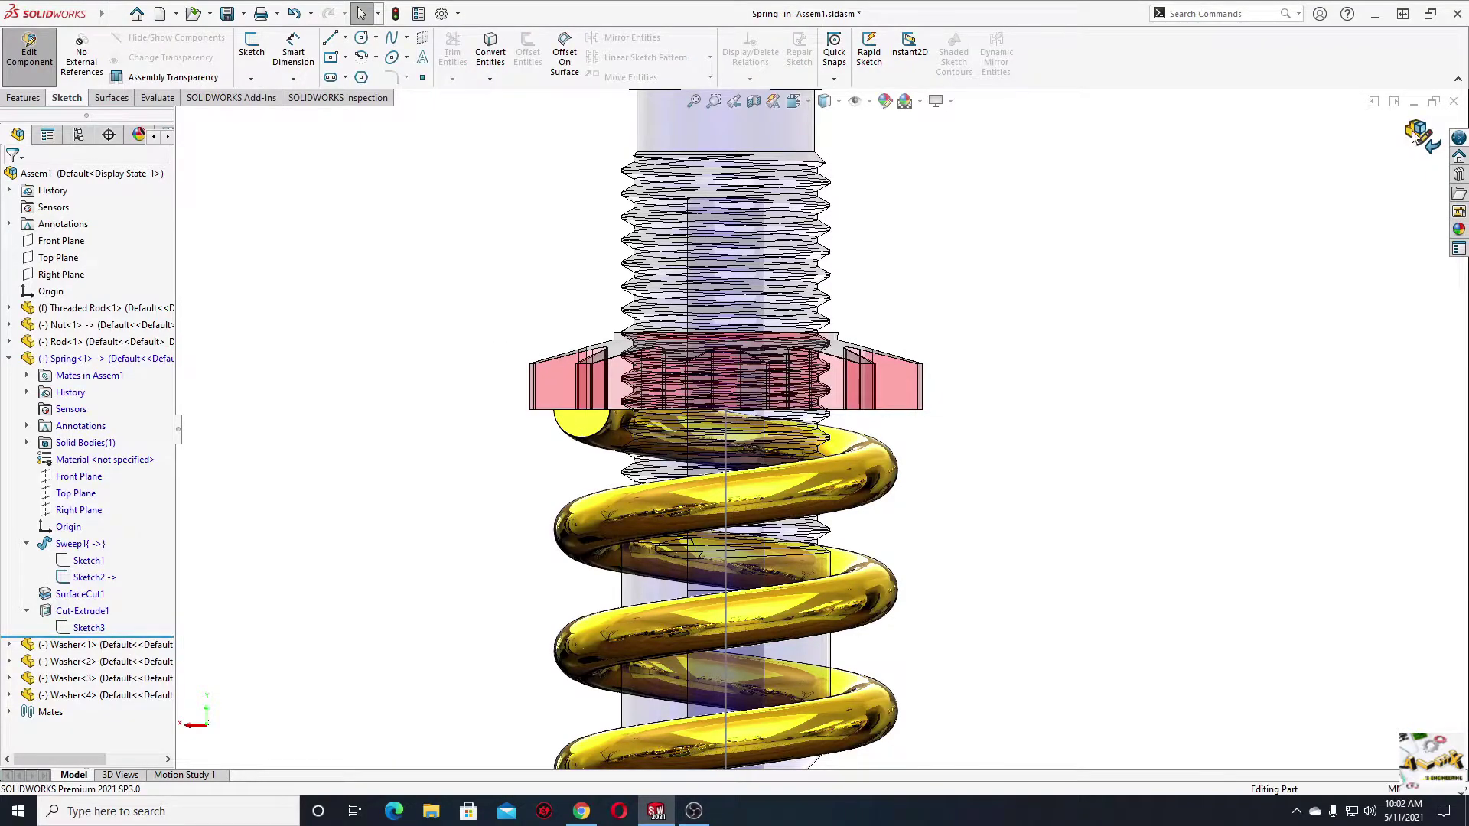
click(1413, 133)
- Push Rod<1> upward to test the spring follows, then rebuild the assembly
key(f)
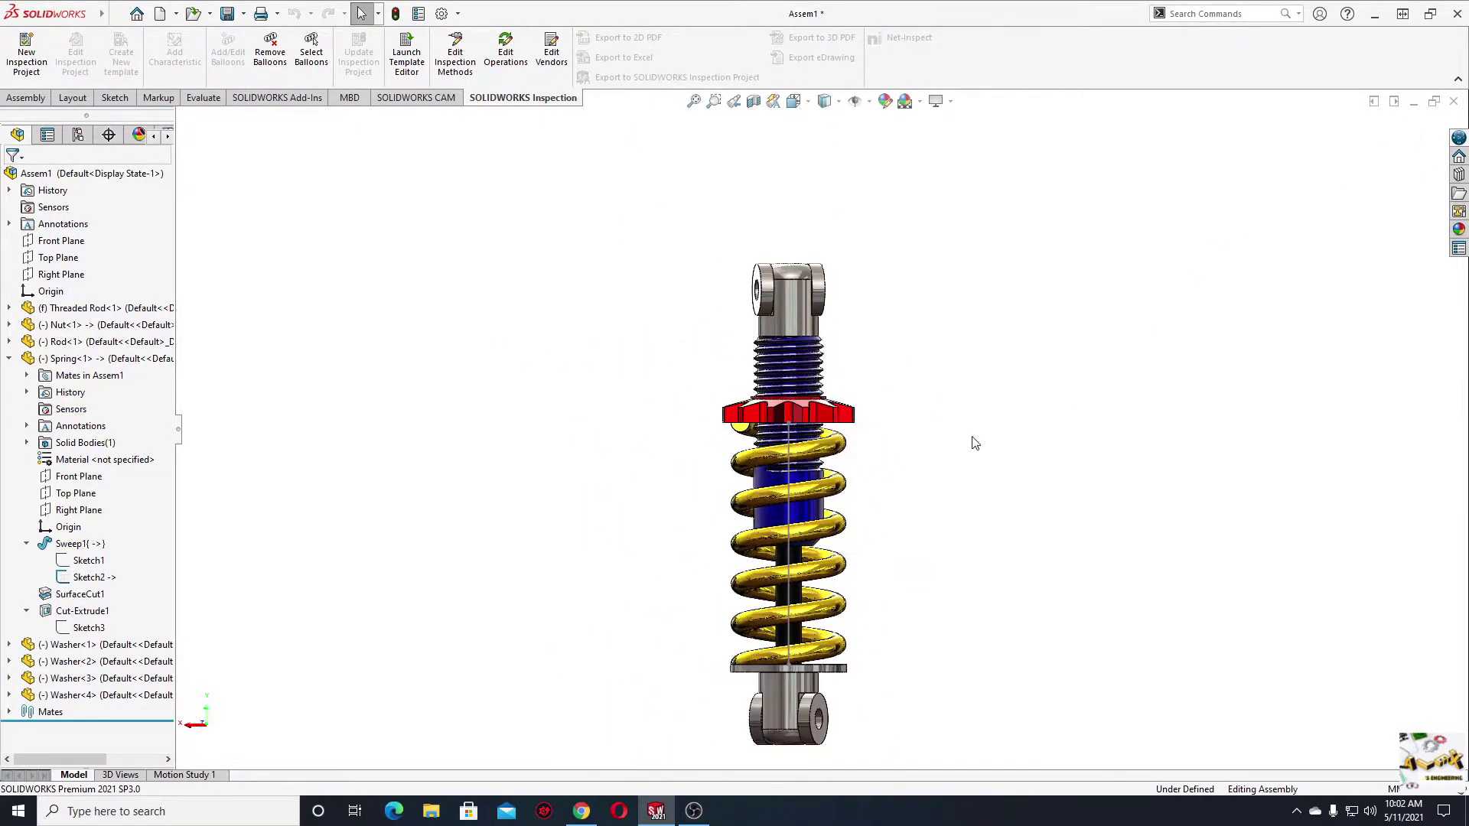
mouse_move(974, 441)
middle_down()
mouse_move(1163, 429)
mouse_move(1110, 418)
middle_up()
scroll(1051, 457, up, 3)
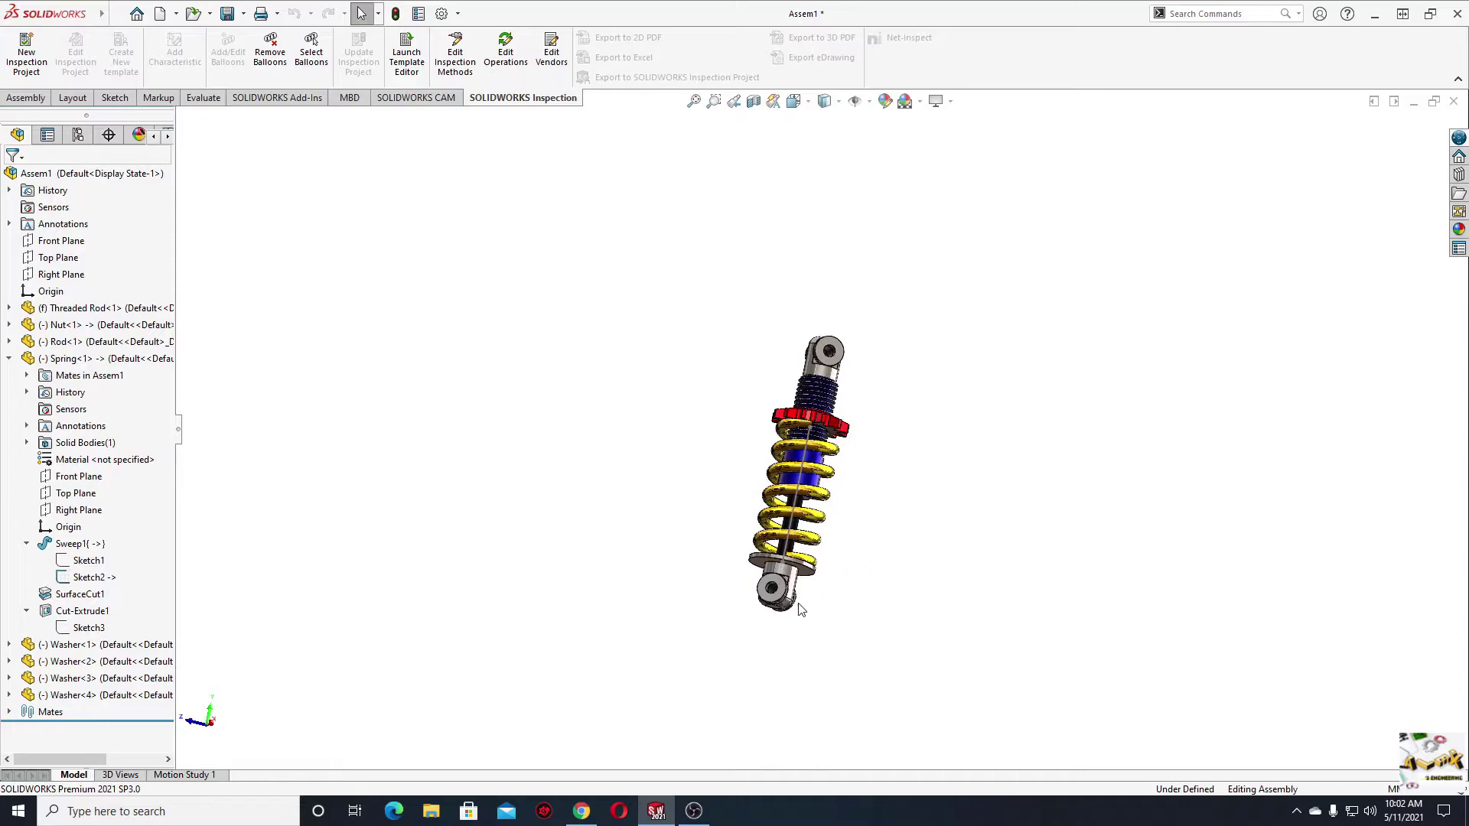
scroll(788, 596, down, 3)
middle_drag(778, 581, 602, 649)
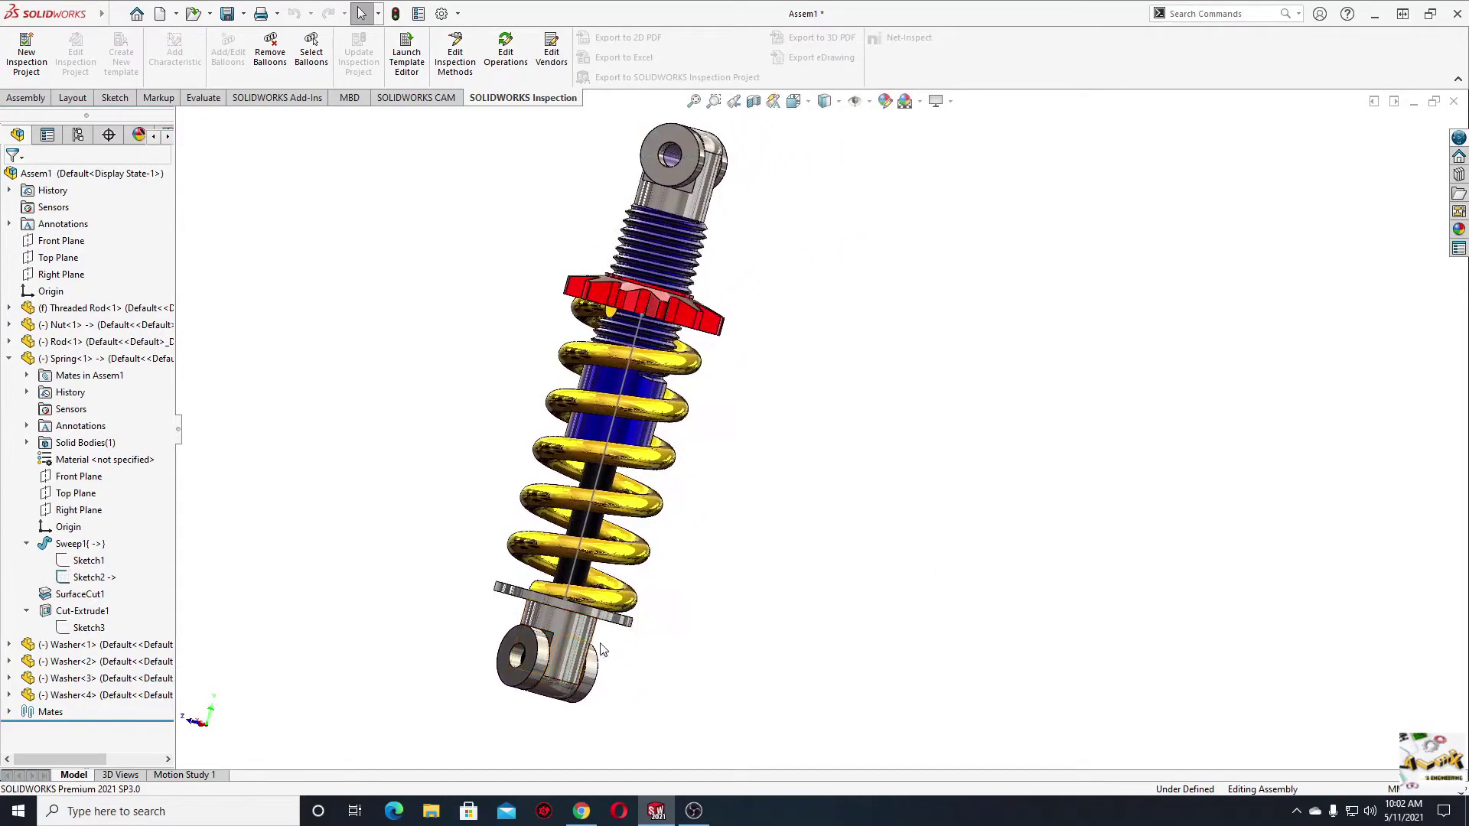
drag(566, 673, 612, 574)
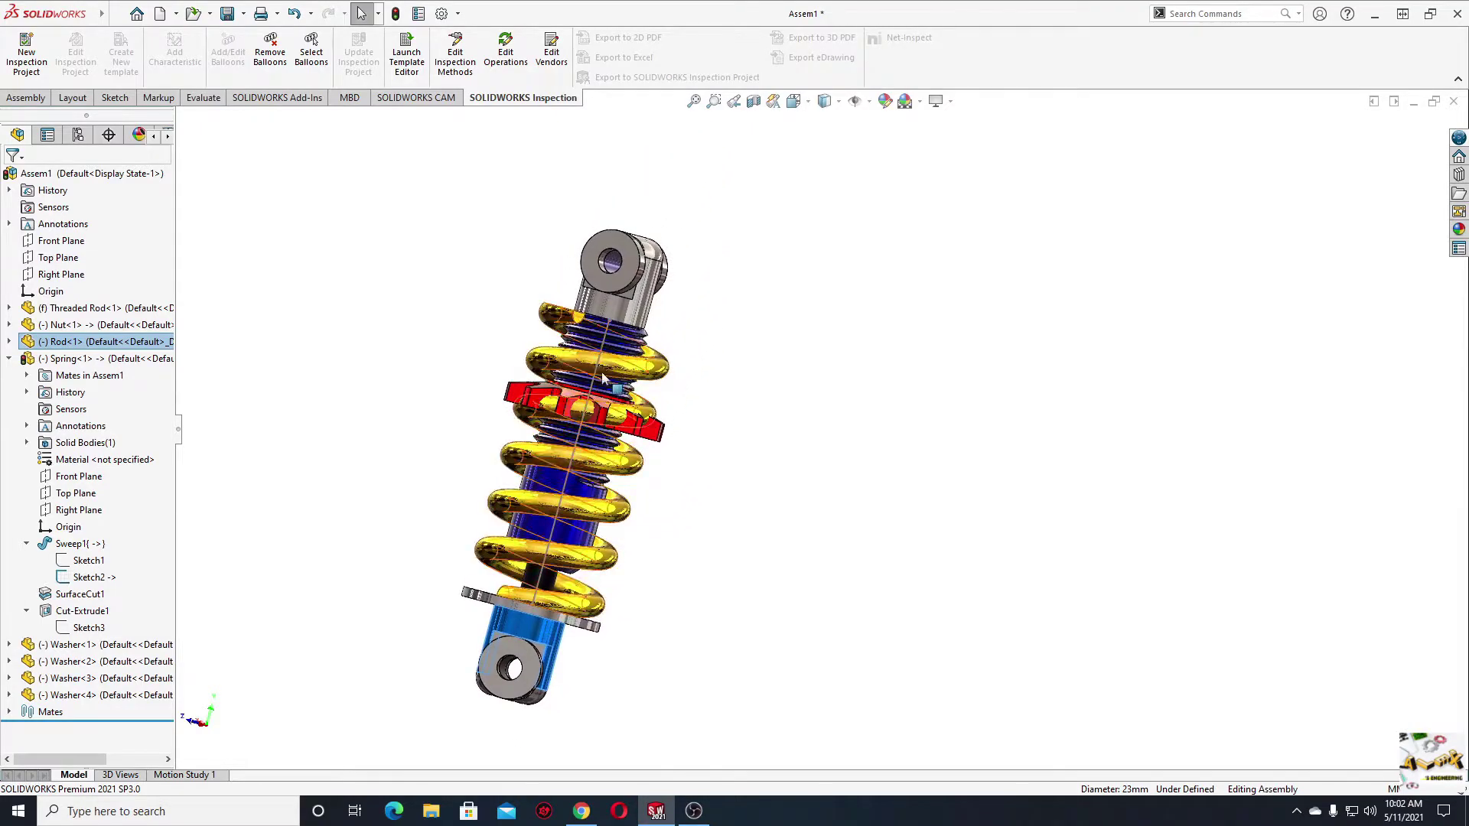
click(396, 14)
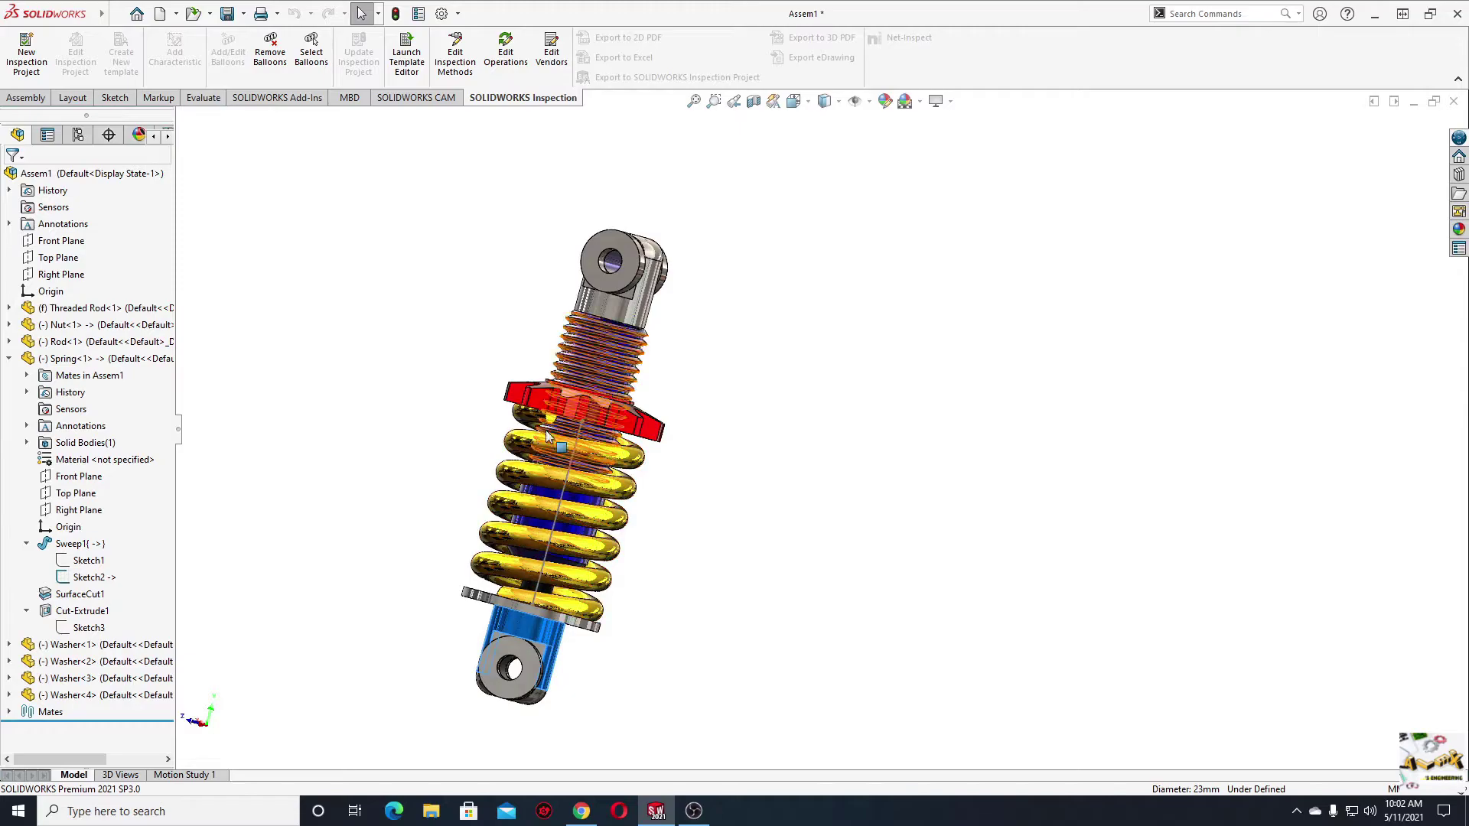
- Hide Spring<1>'s path sketch line in the assembly
mouse_move(476, 446)
middle_down()
mouse_move(578, 482)
mouse_move(348, 472)
middle_up()
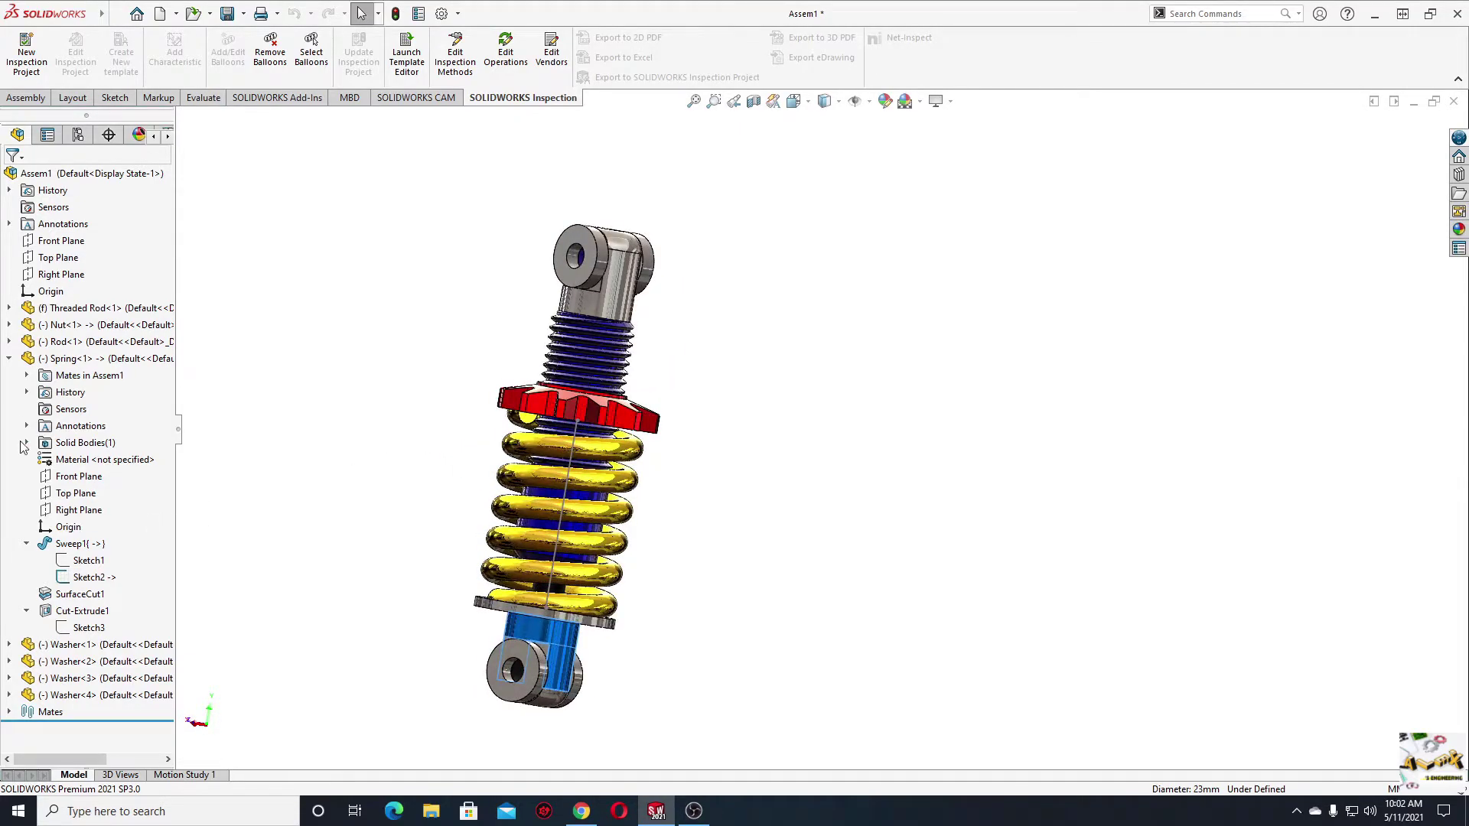
click(9, 359)
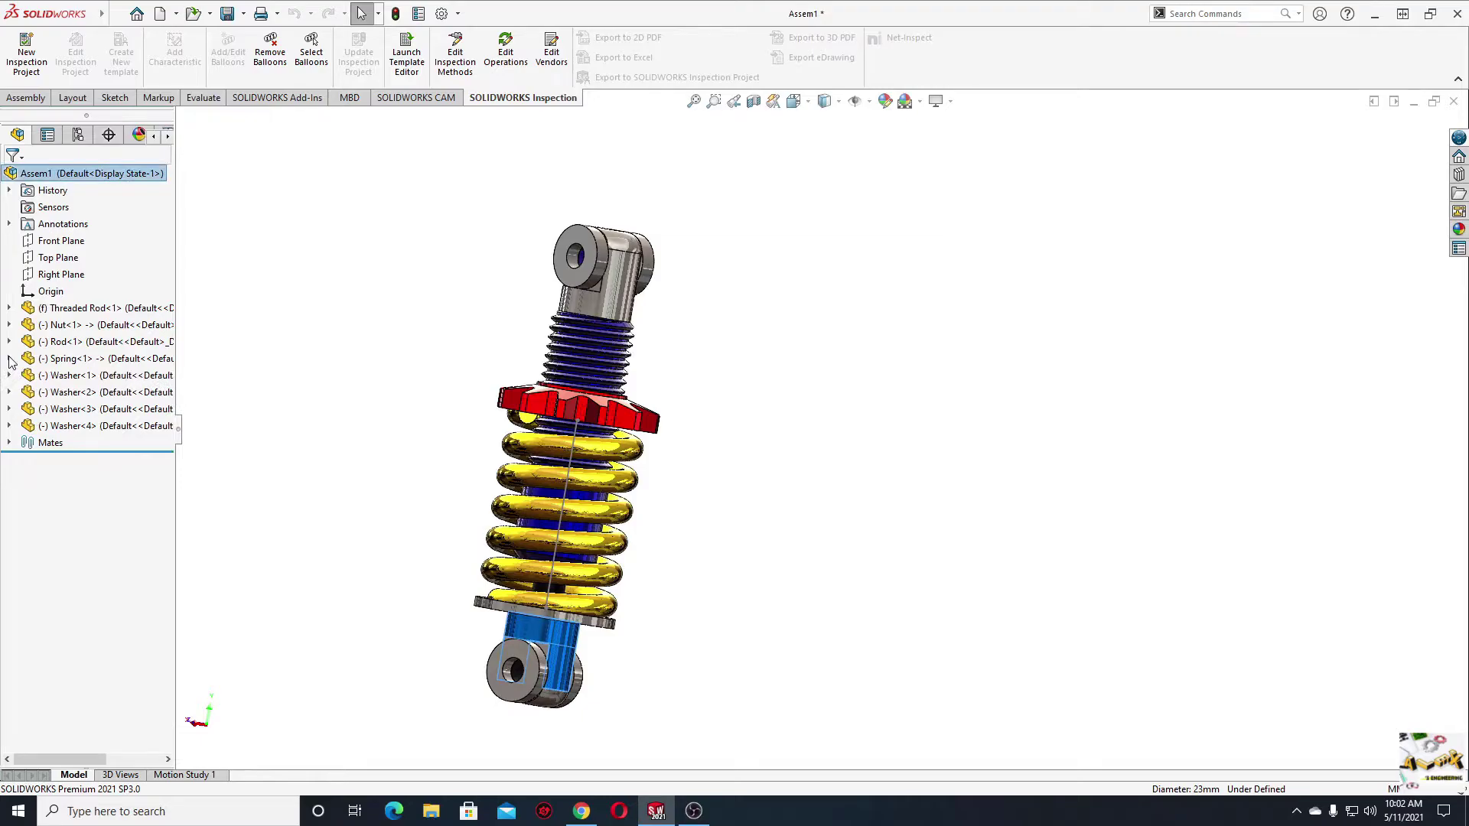
right_click(577, 464)
click(609, 442)
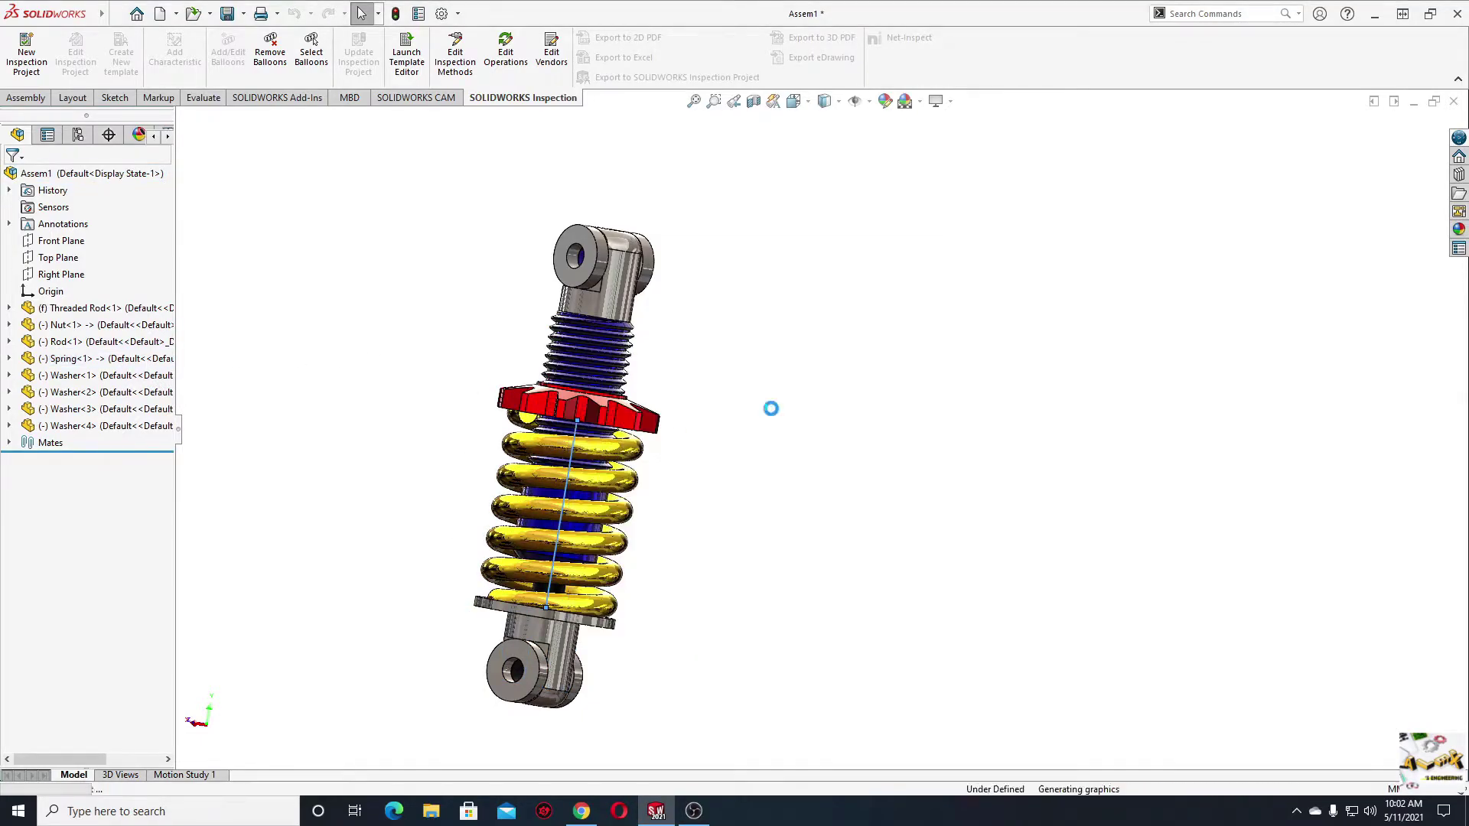
middle_drag(774, 406, 790, 479)
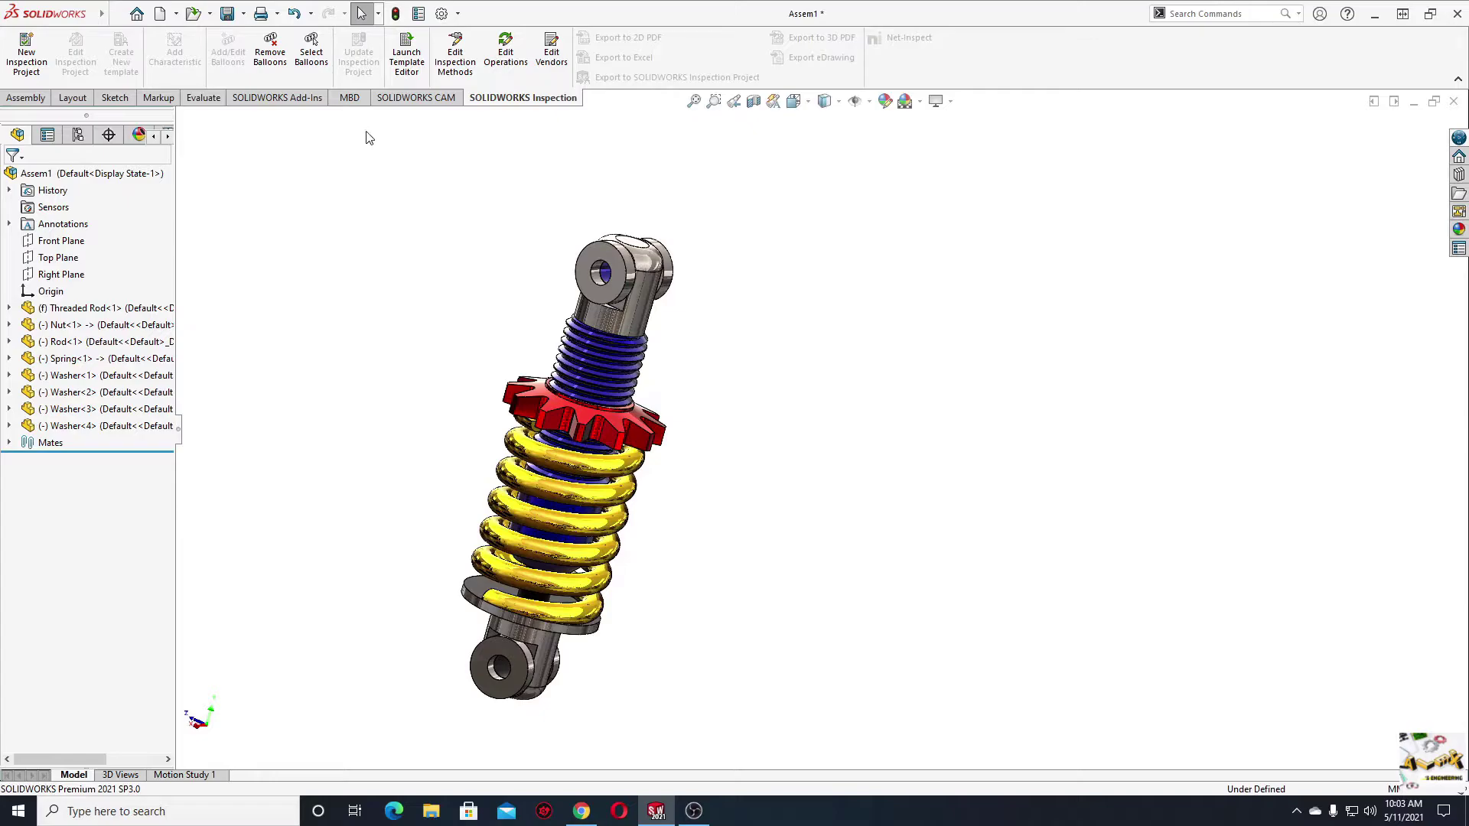
click(26, 97)
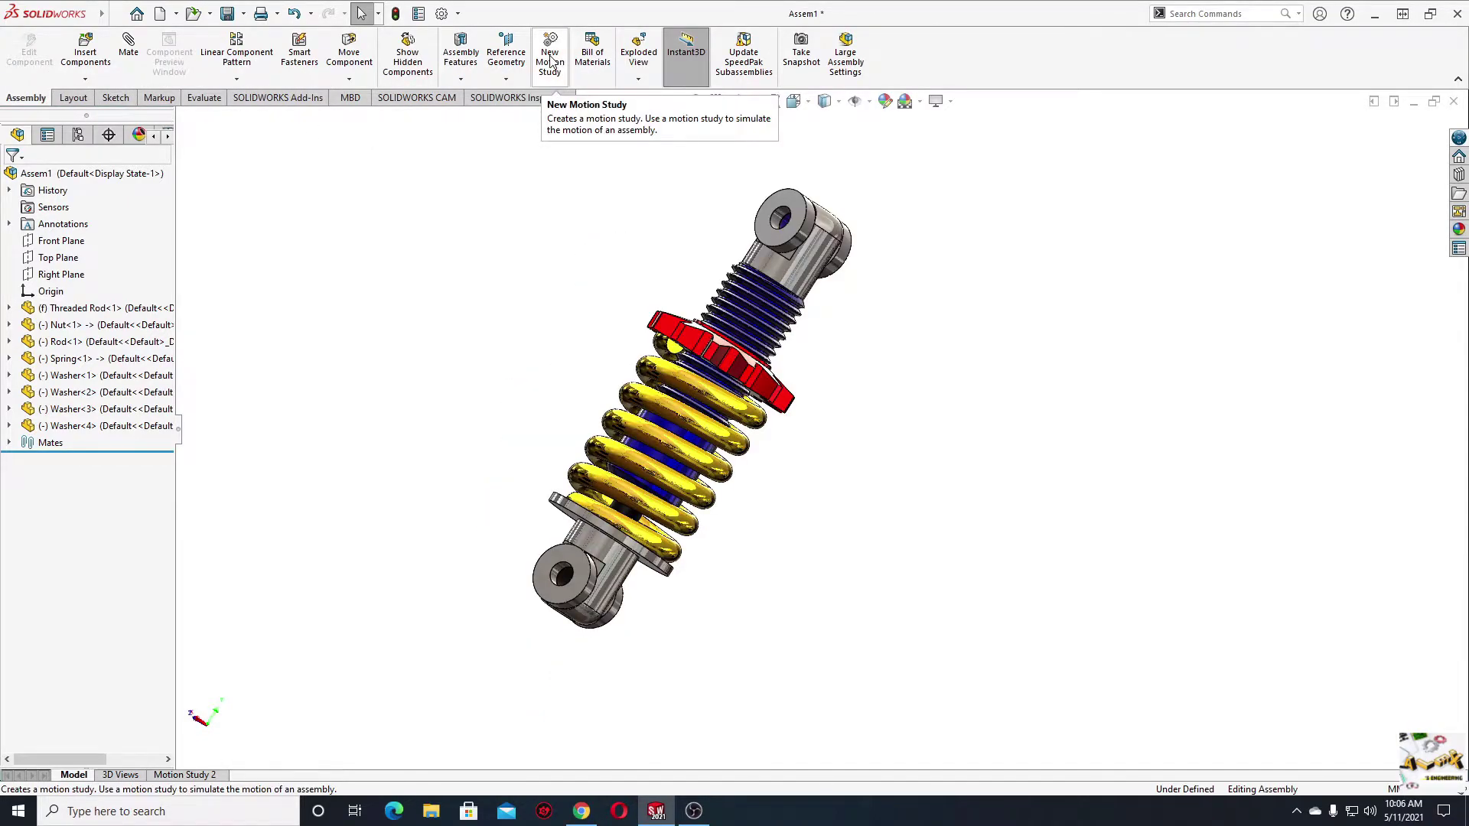
- Create a new motion study and drag Rod<1> down at the 2-second key
click(551, 61)
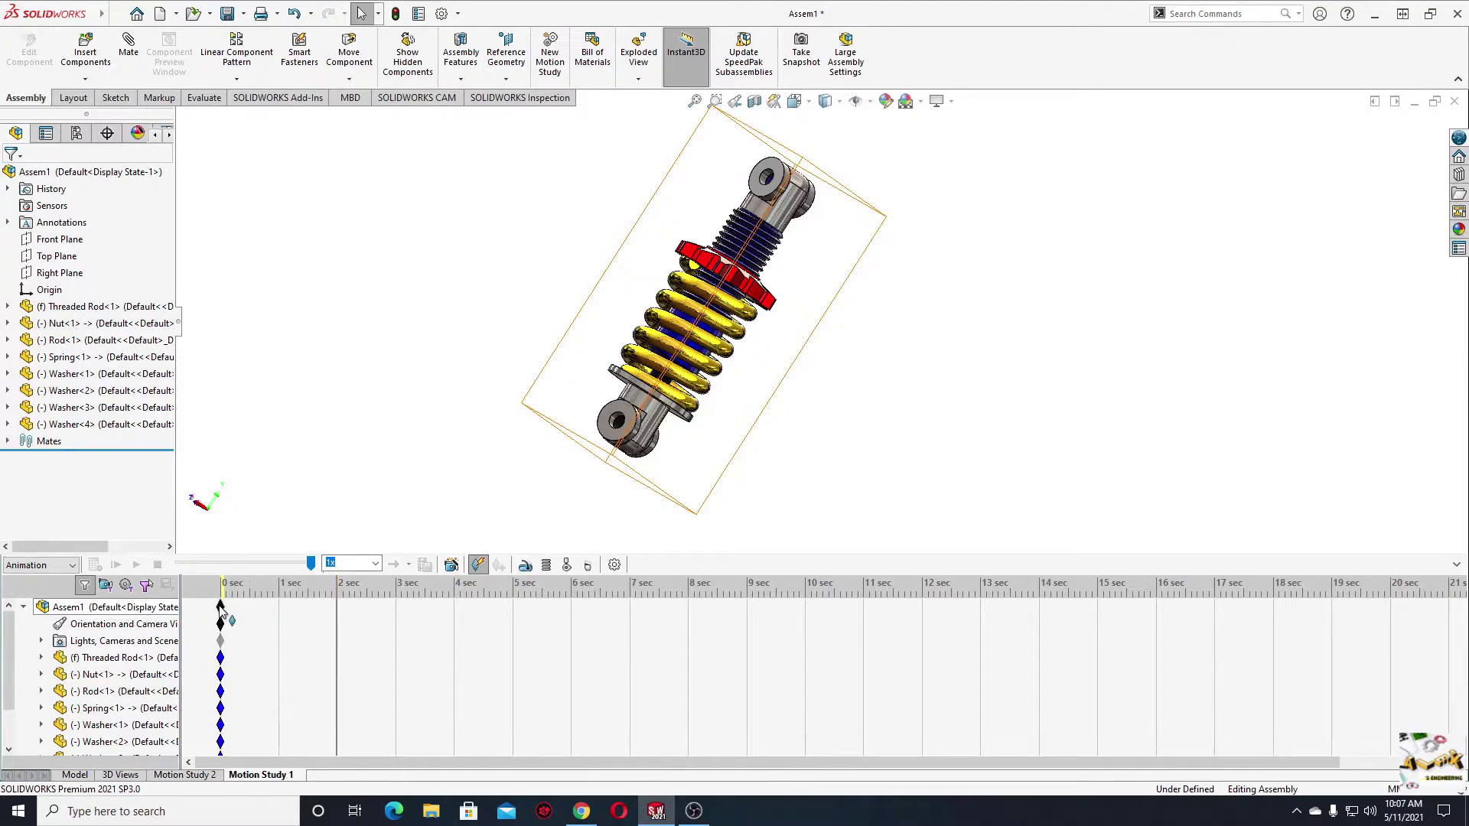
drag(220, 609, 230, 612)
drag(335, 608, 336, 607)
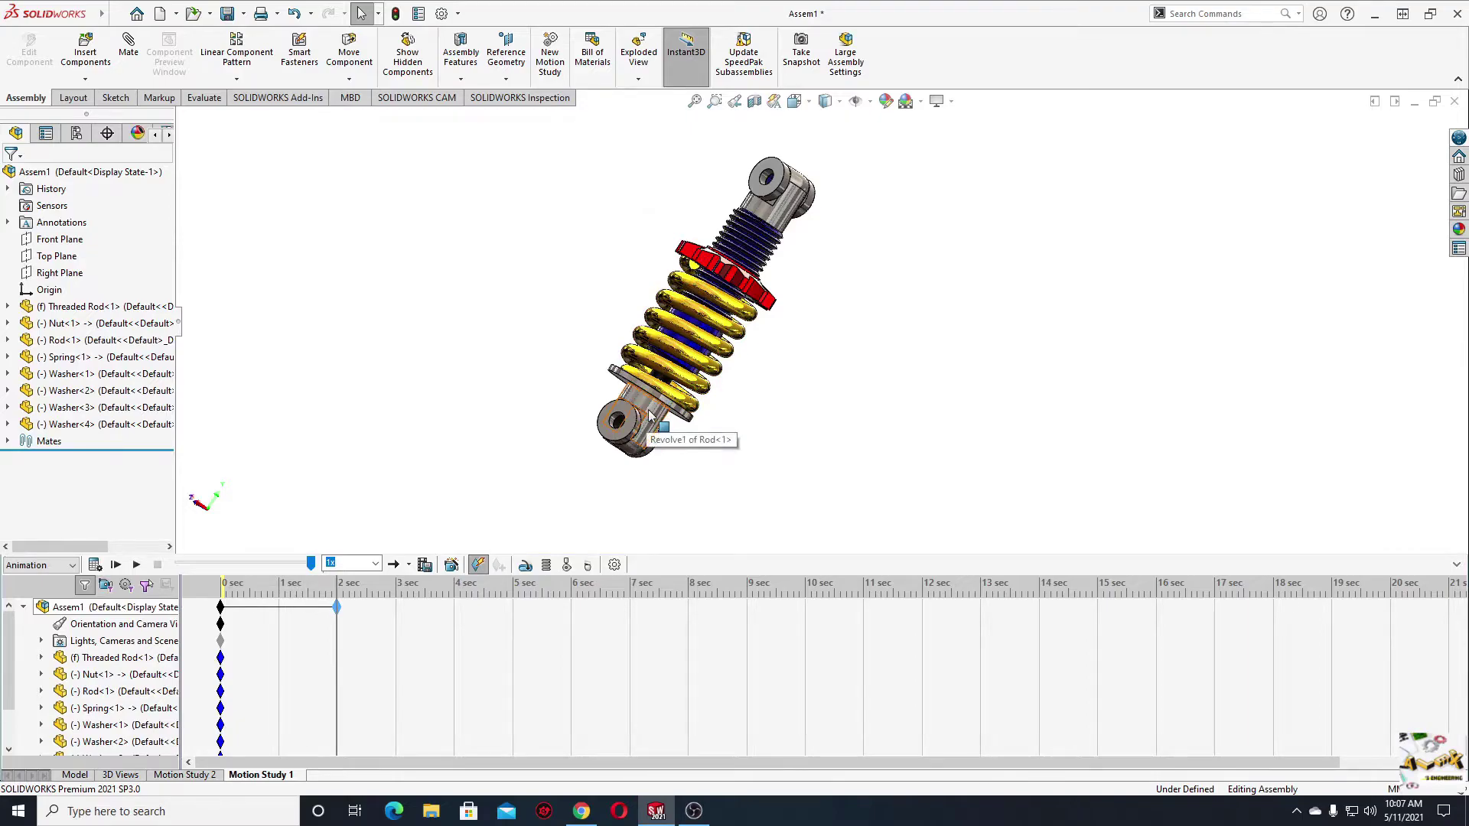
drag(649, 416, 549, 474)
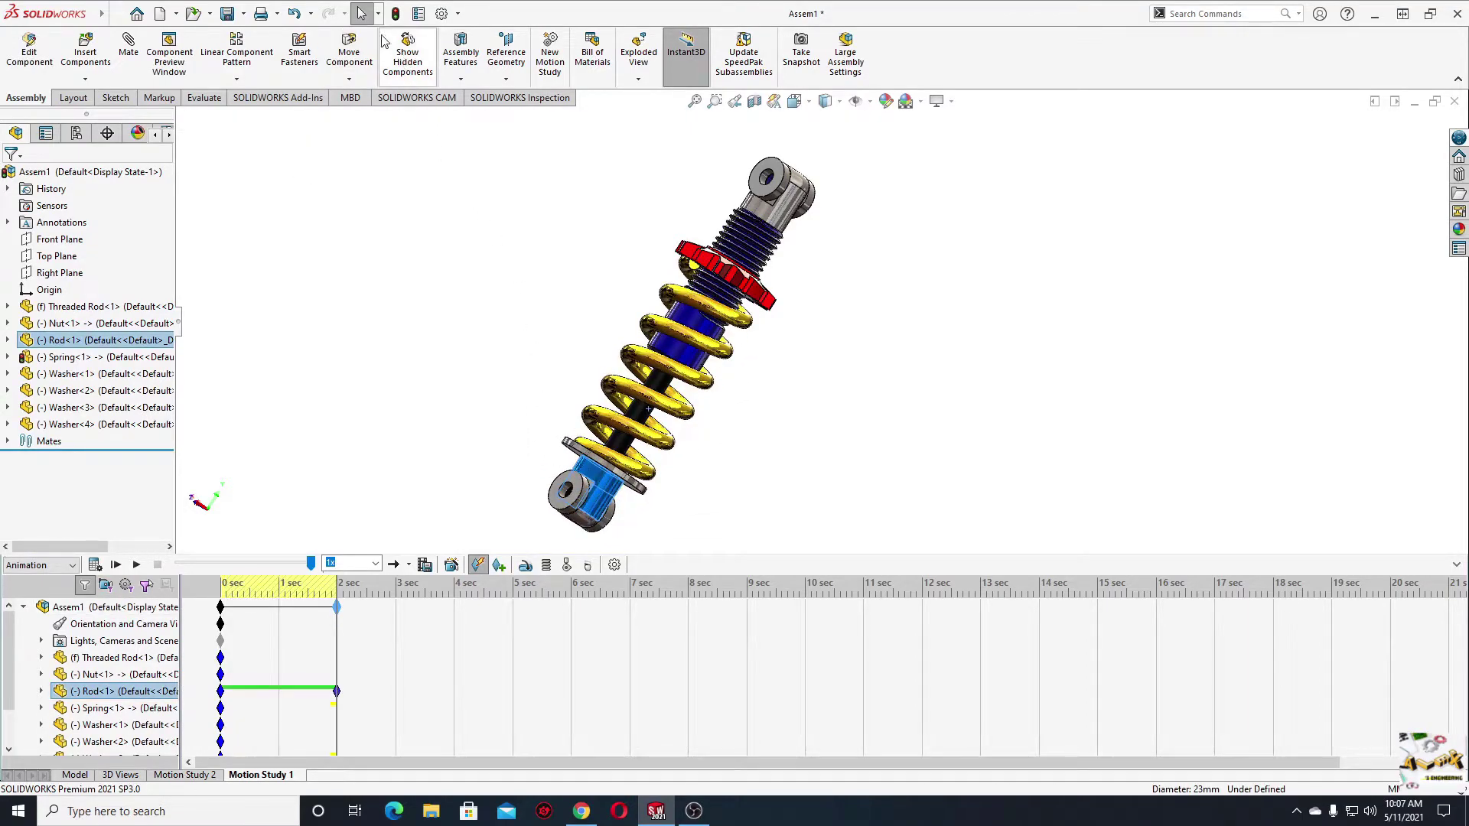
click(396, 16)
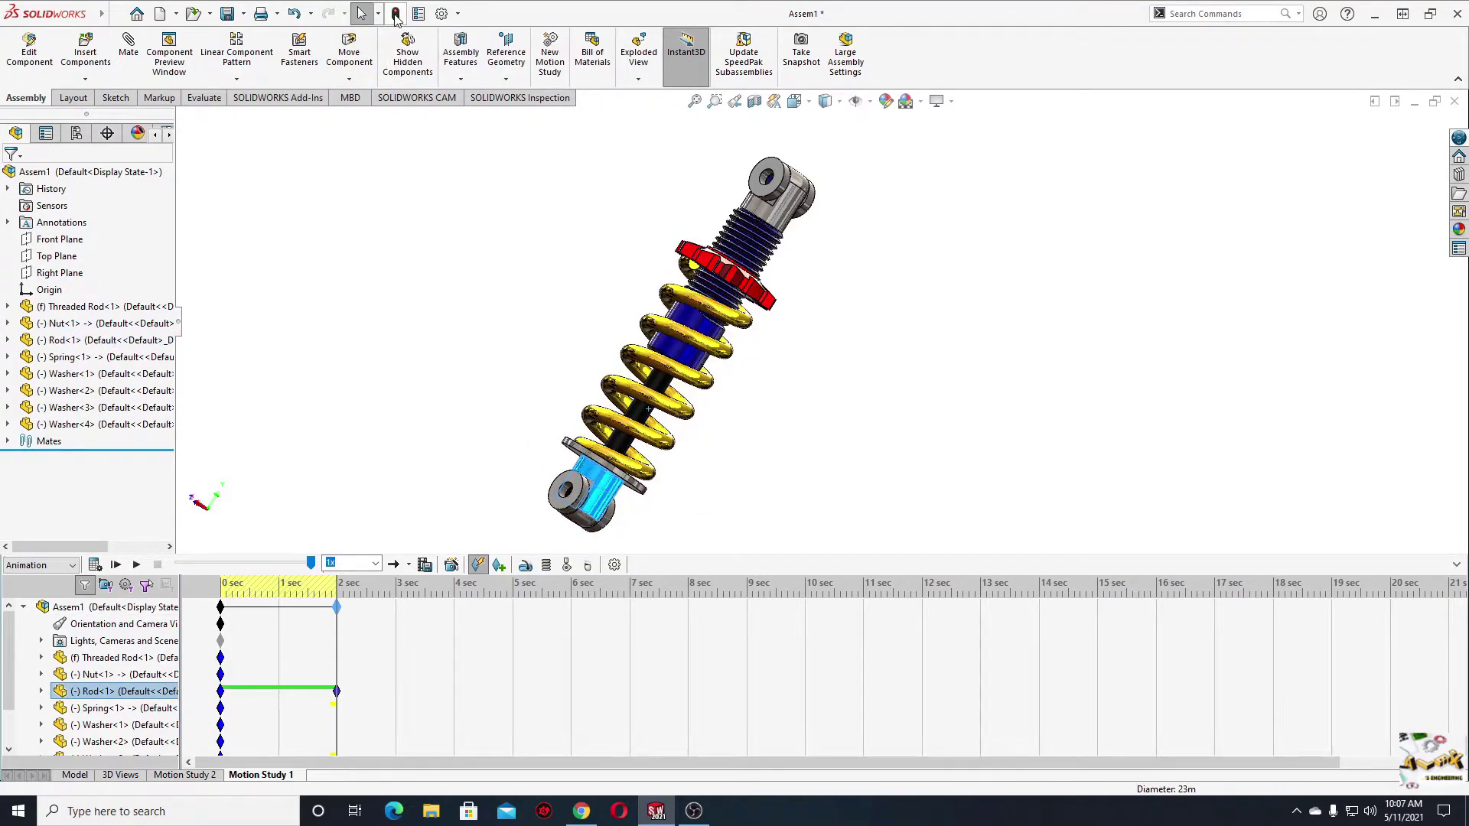
- Copy Rod<1>'s 0 sec key and paste it at 4 sec
drag(336, 691, 337, 700)
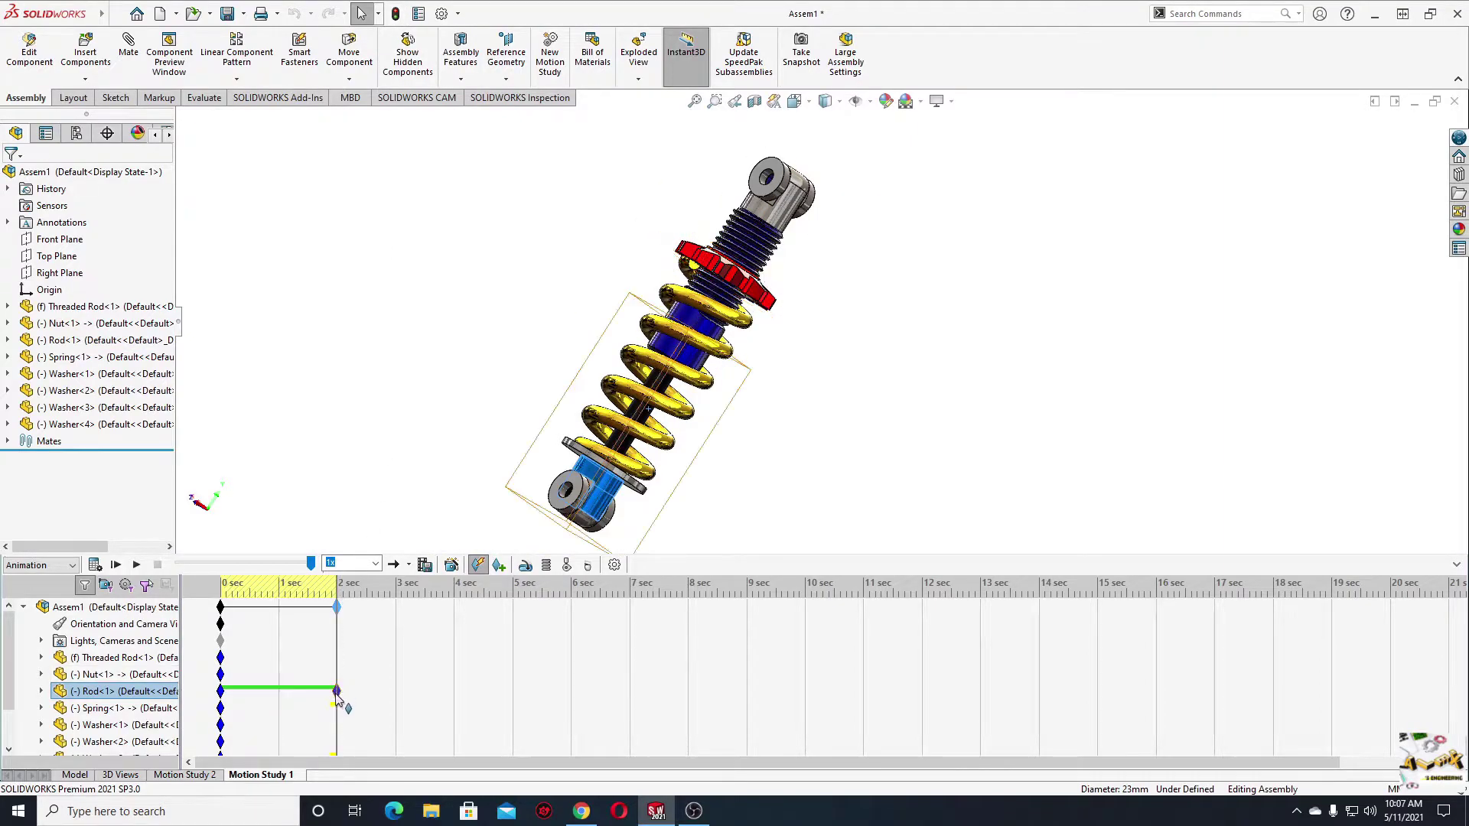
click(221, 691)
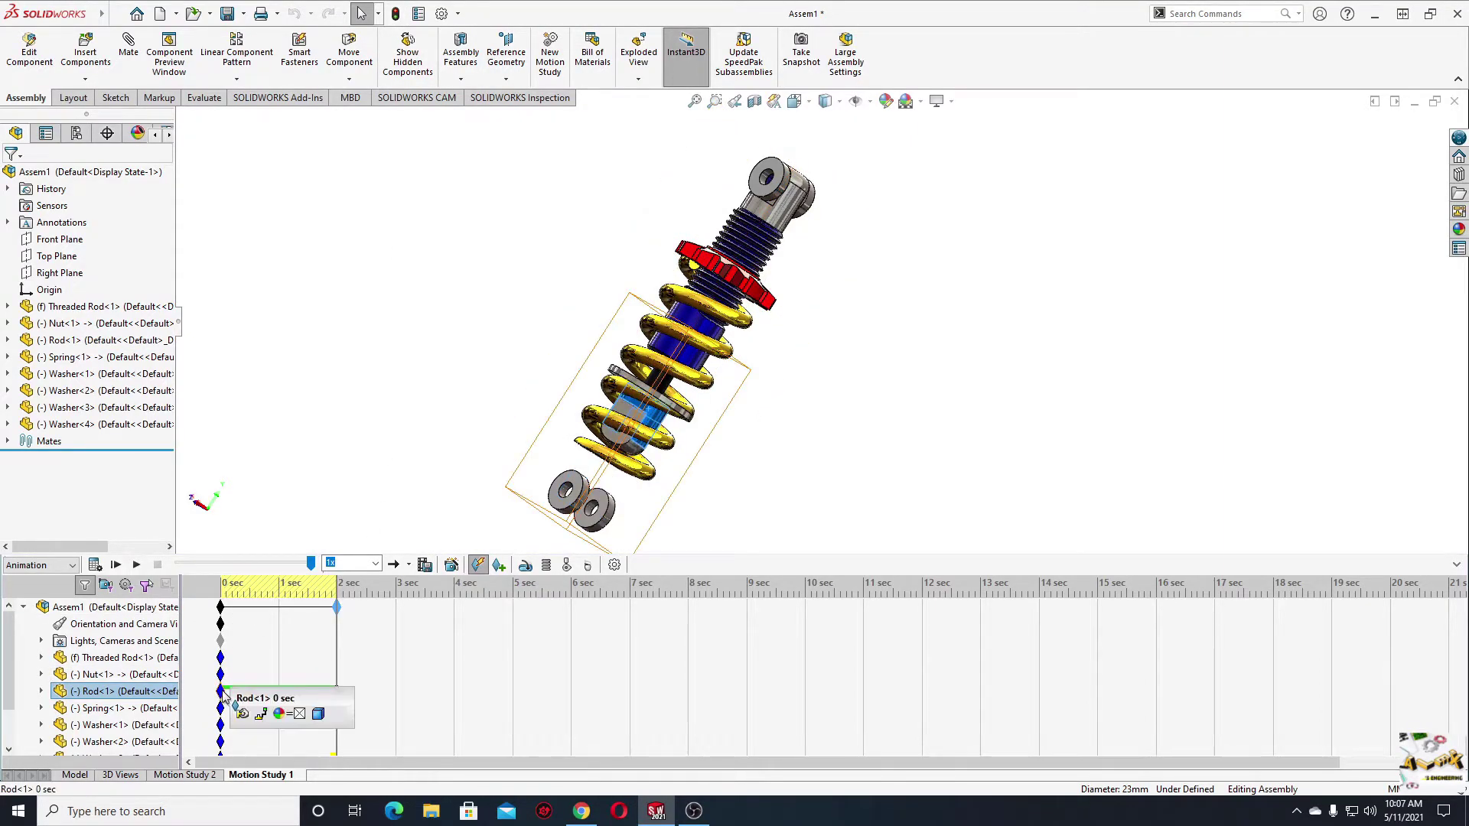
right_click(221, 692)
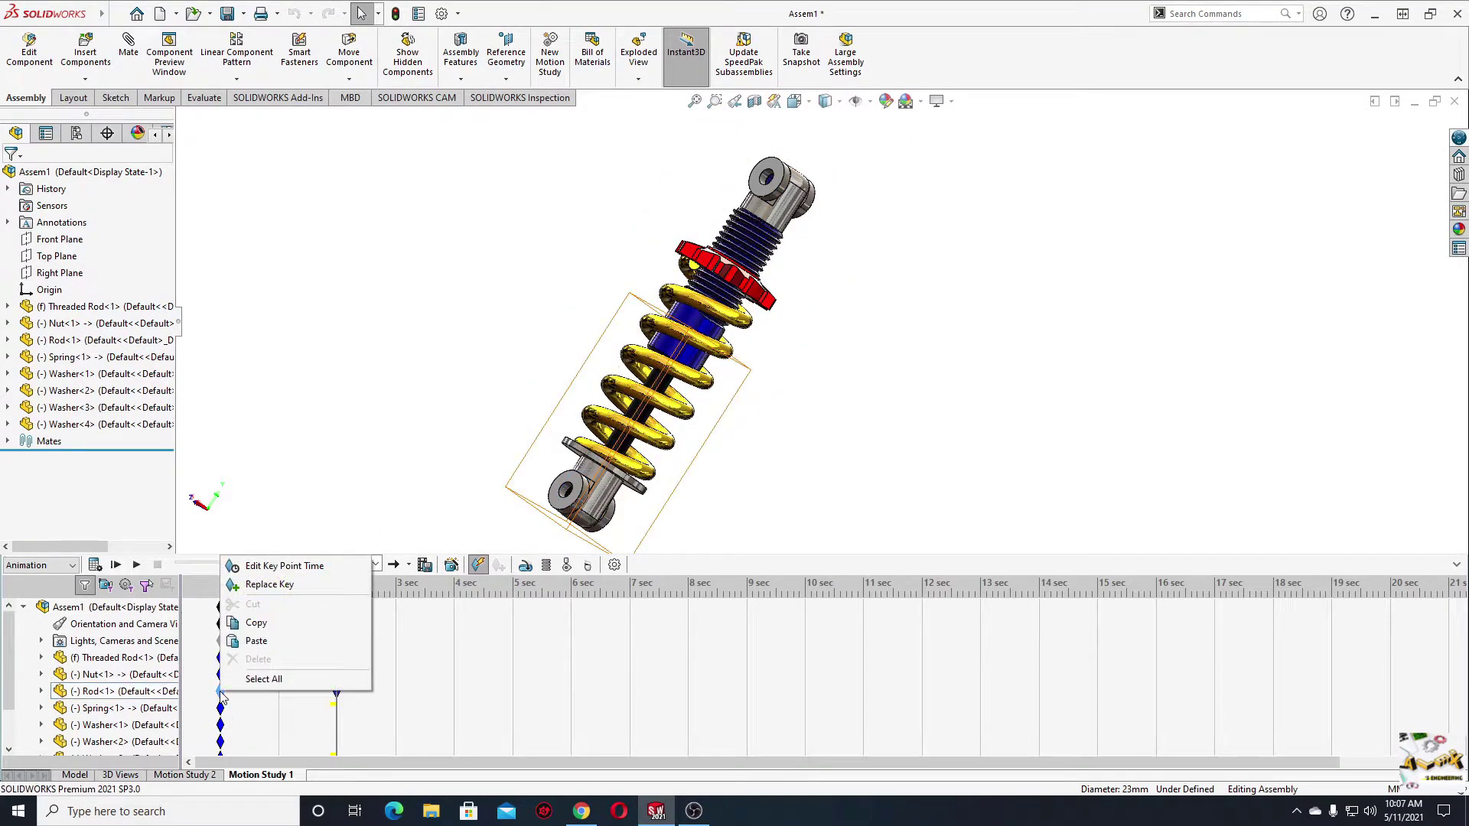
click(247, 623)
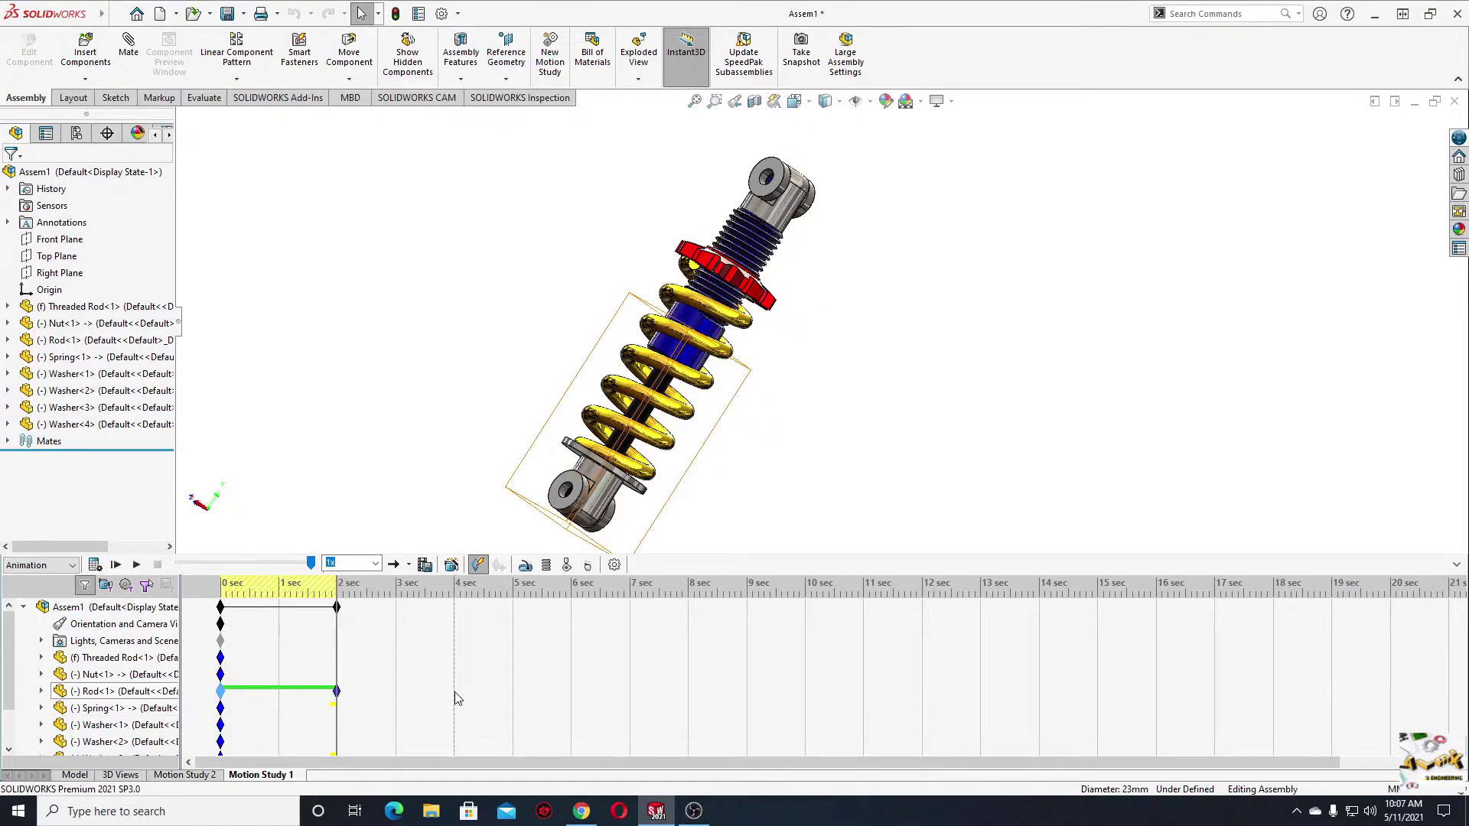
right_click(456, 697)
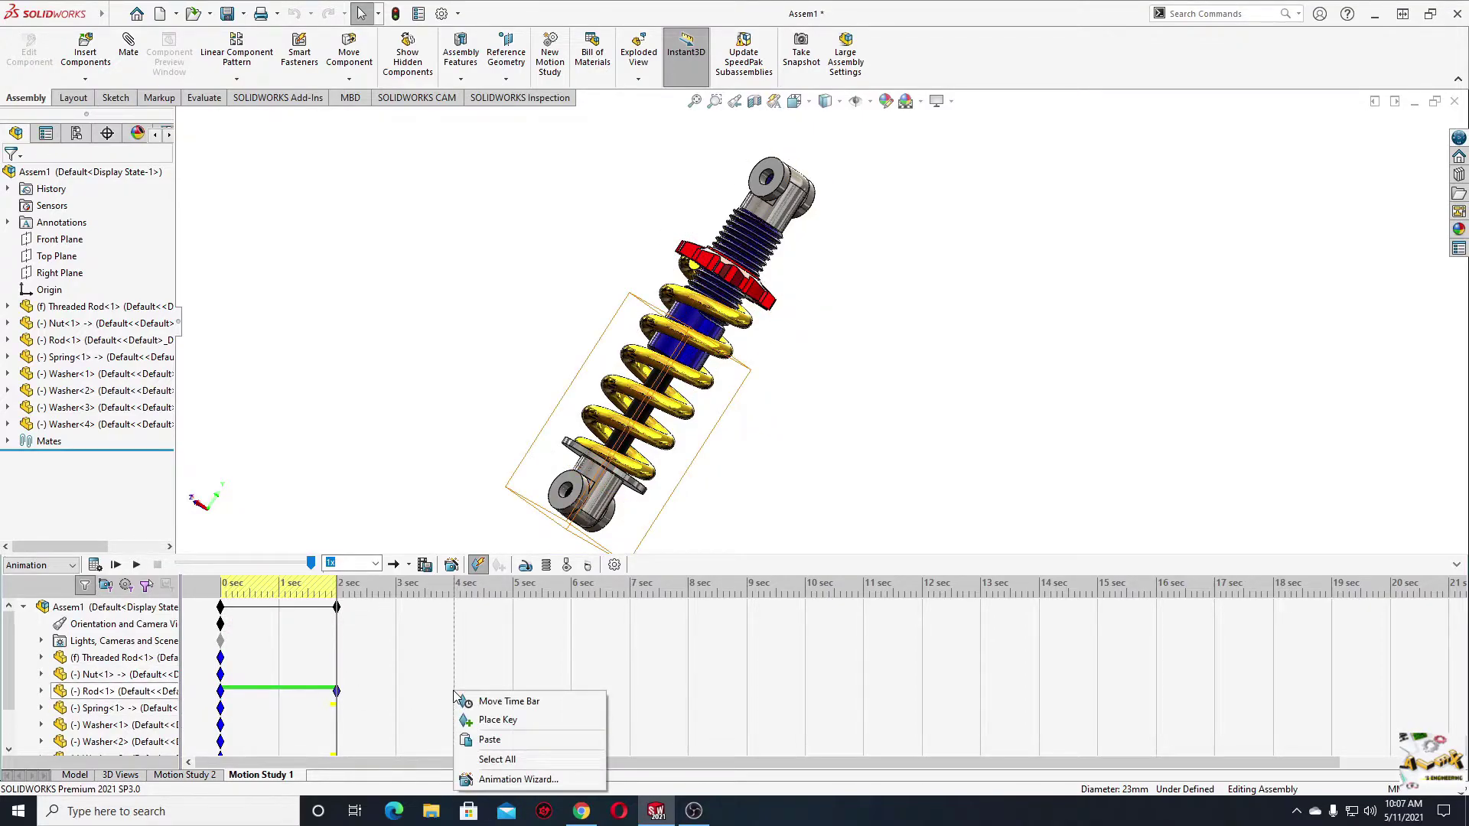
click(480, 741)
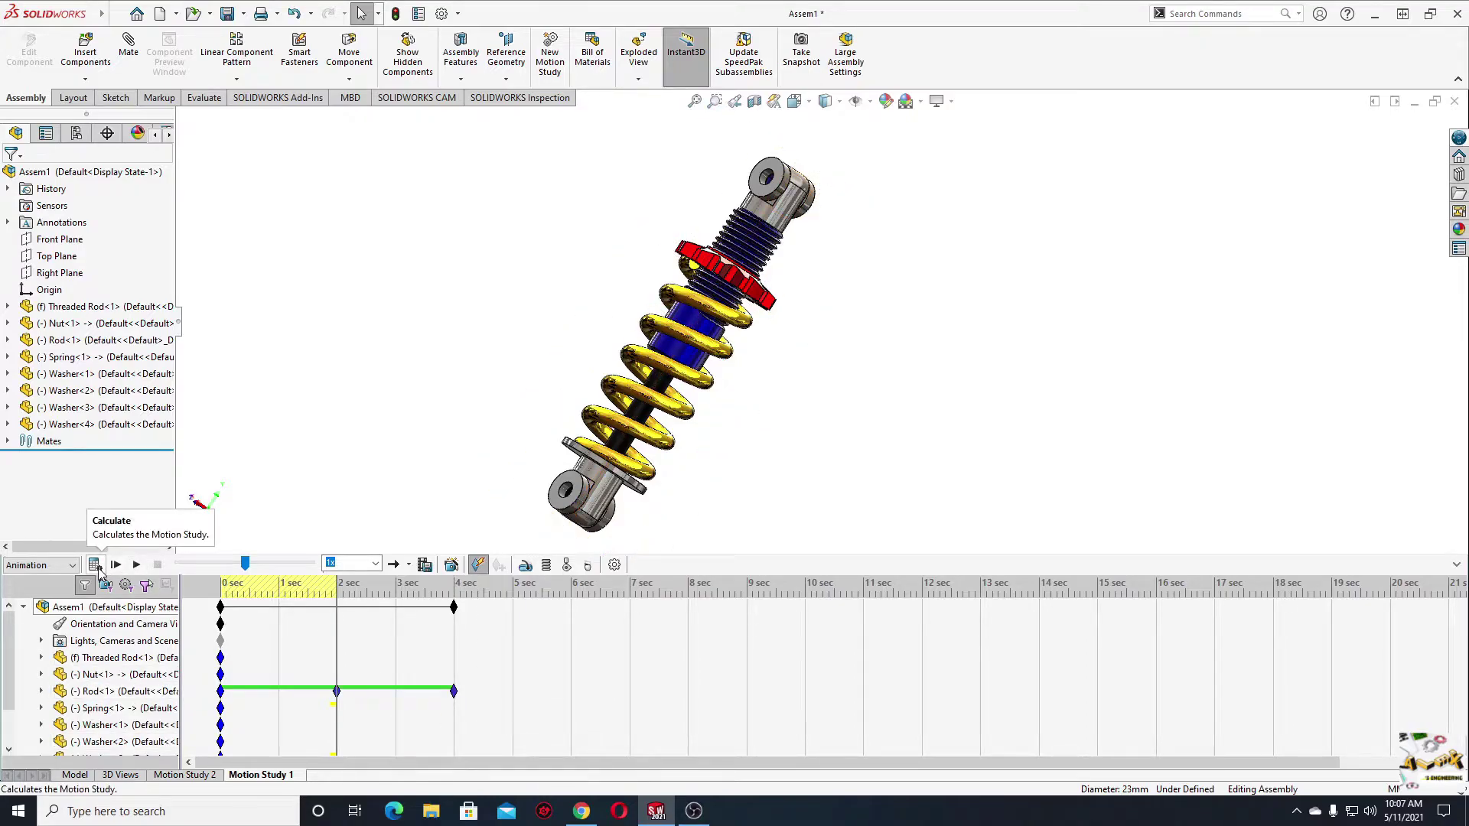
- Calculate Motion Study 1 and play the 4-second animation from the start
click(95, 566)
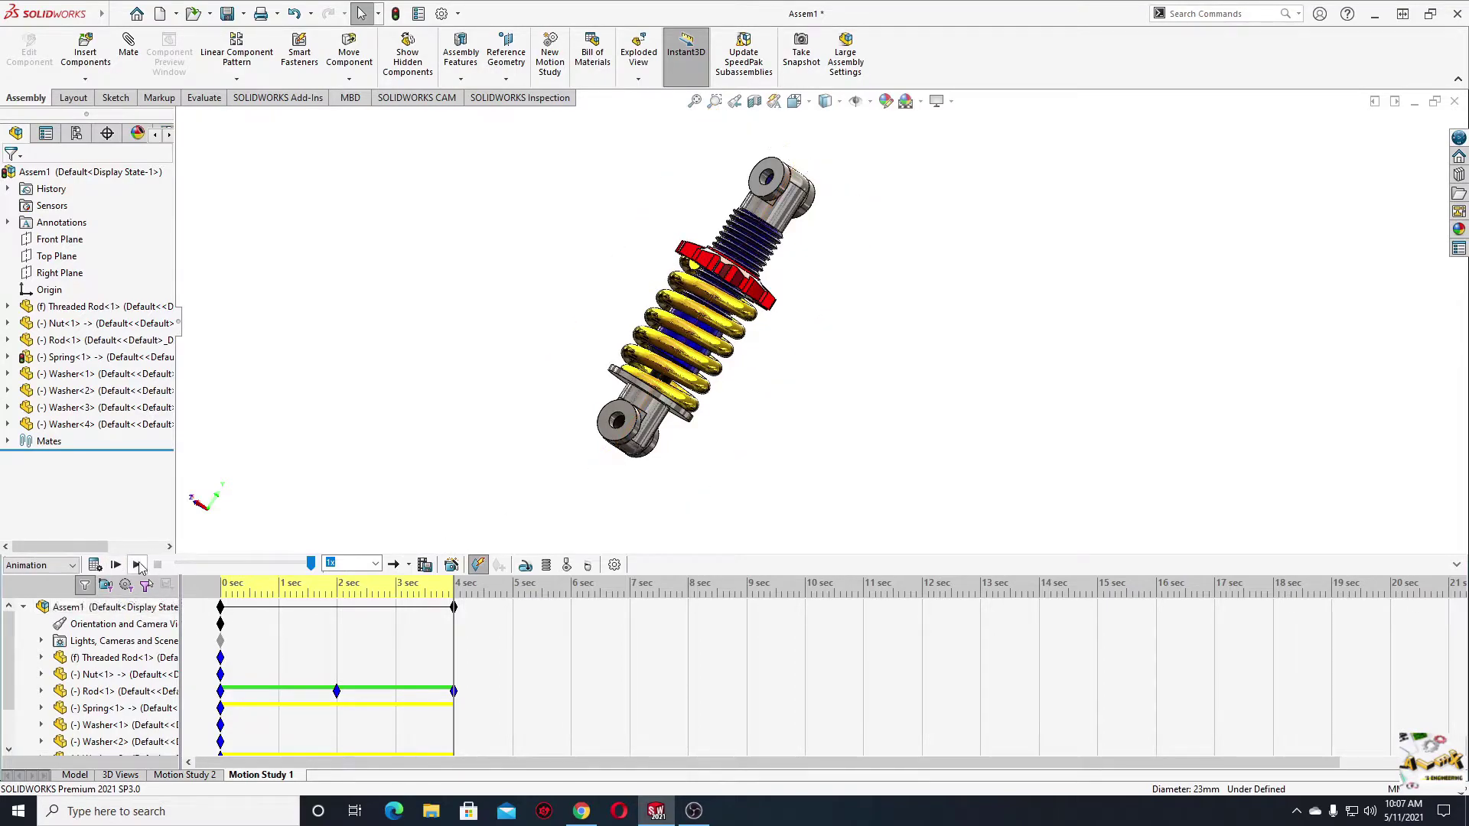
click(136, 565)
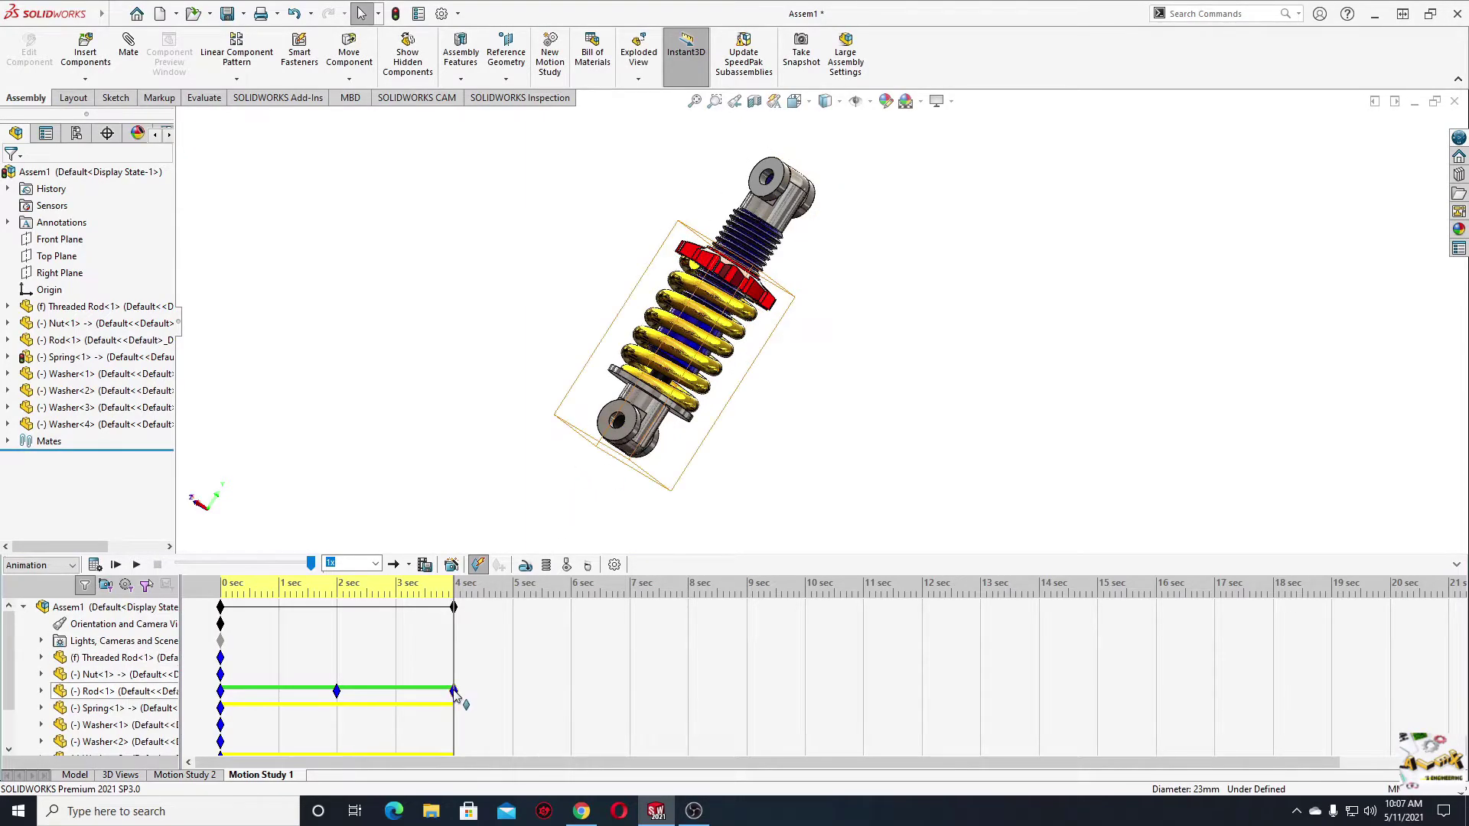
- Copy Rod<1>'s extended 2 sec key and paste it at 6 sec
click(338, 692)
right_click(337, 691)
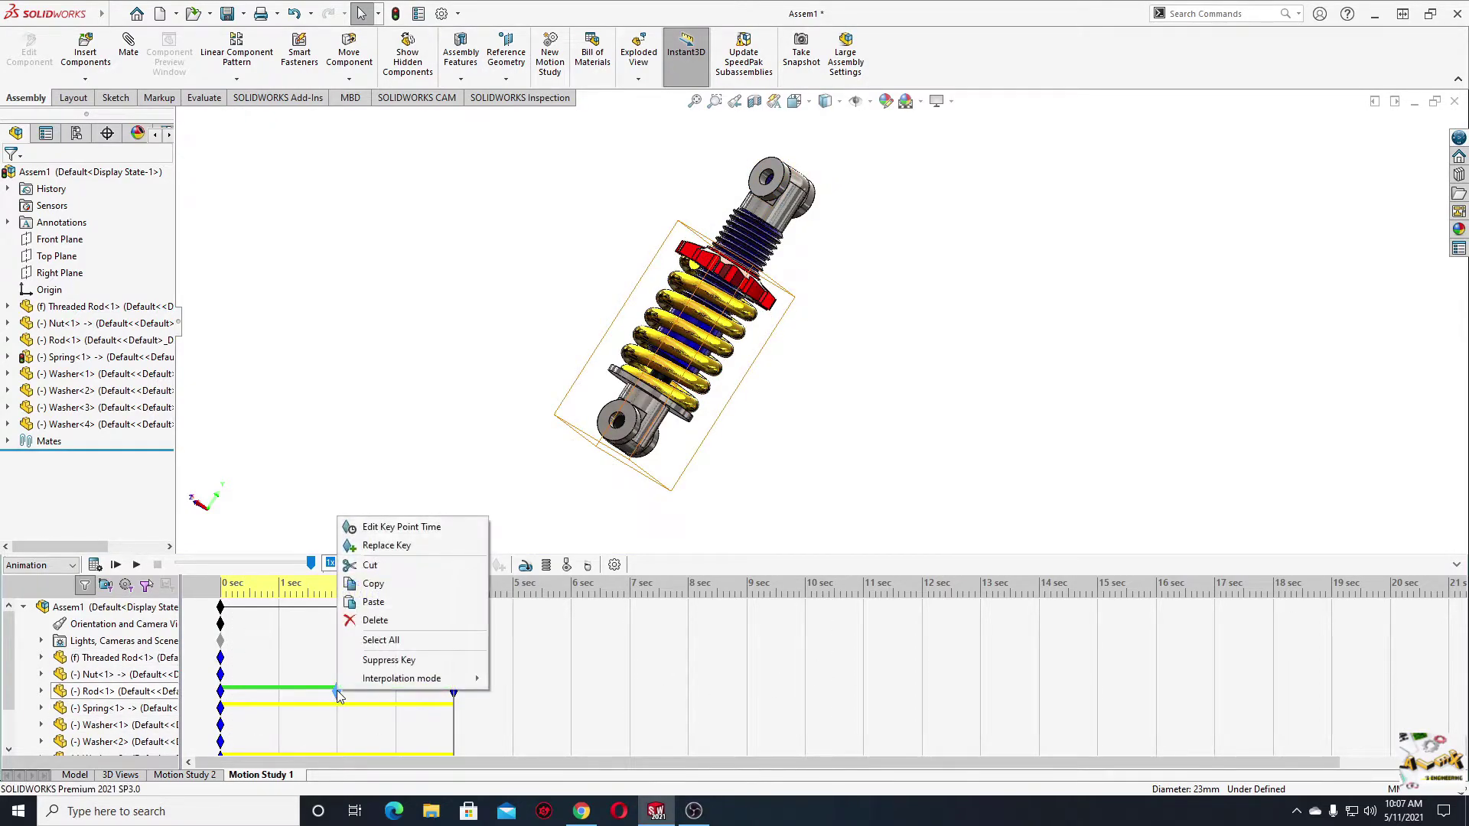
click(375, 584)
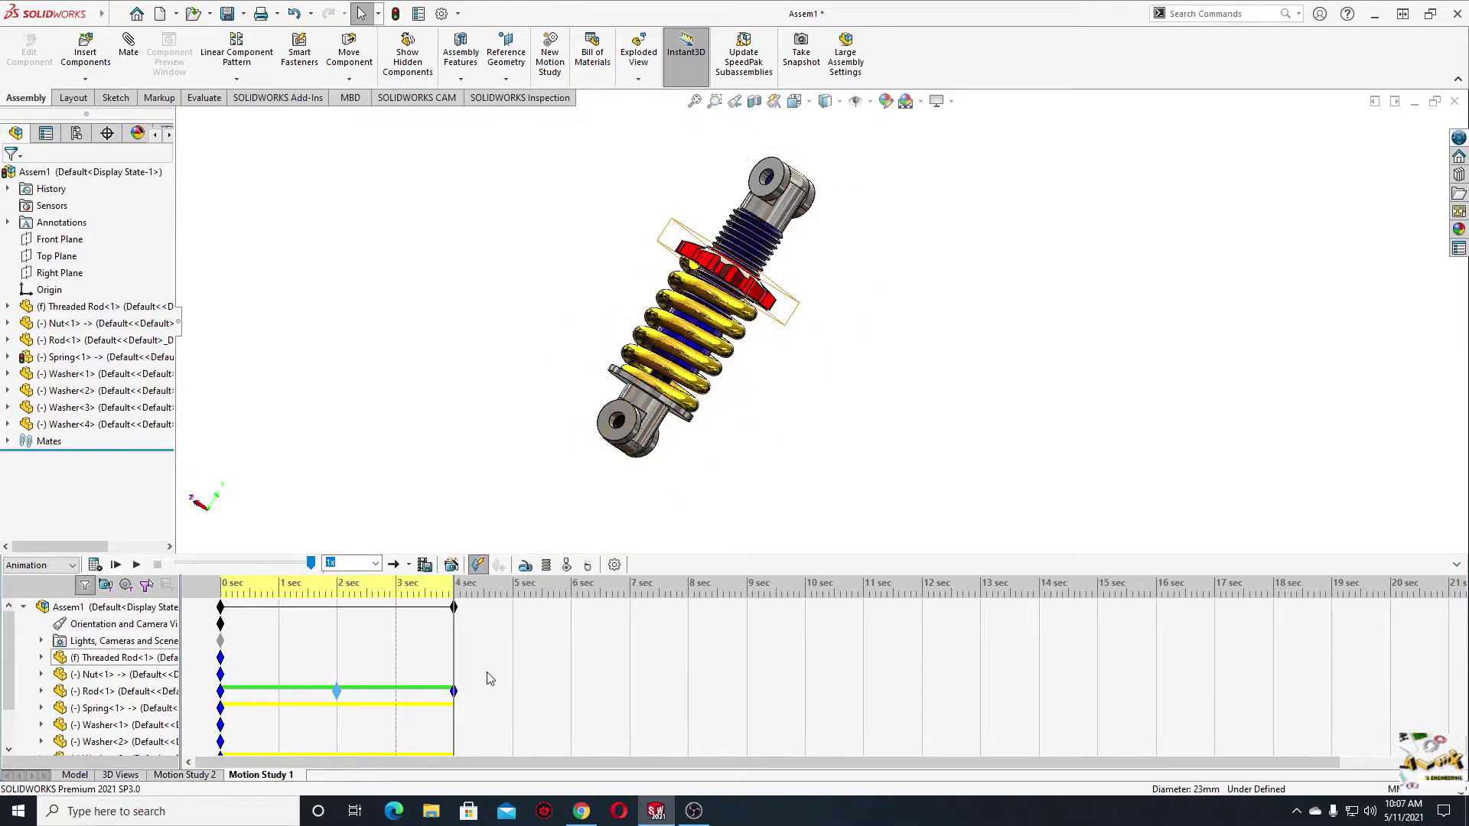
right_click(571, 694)
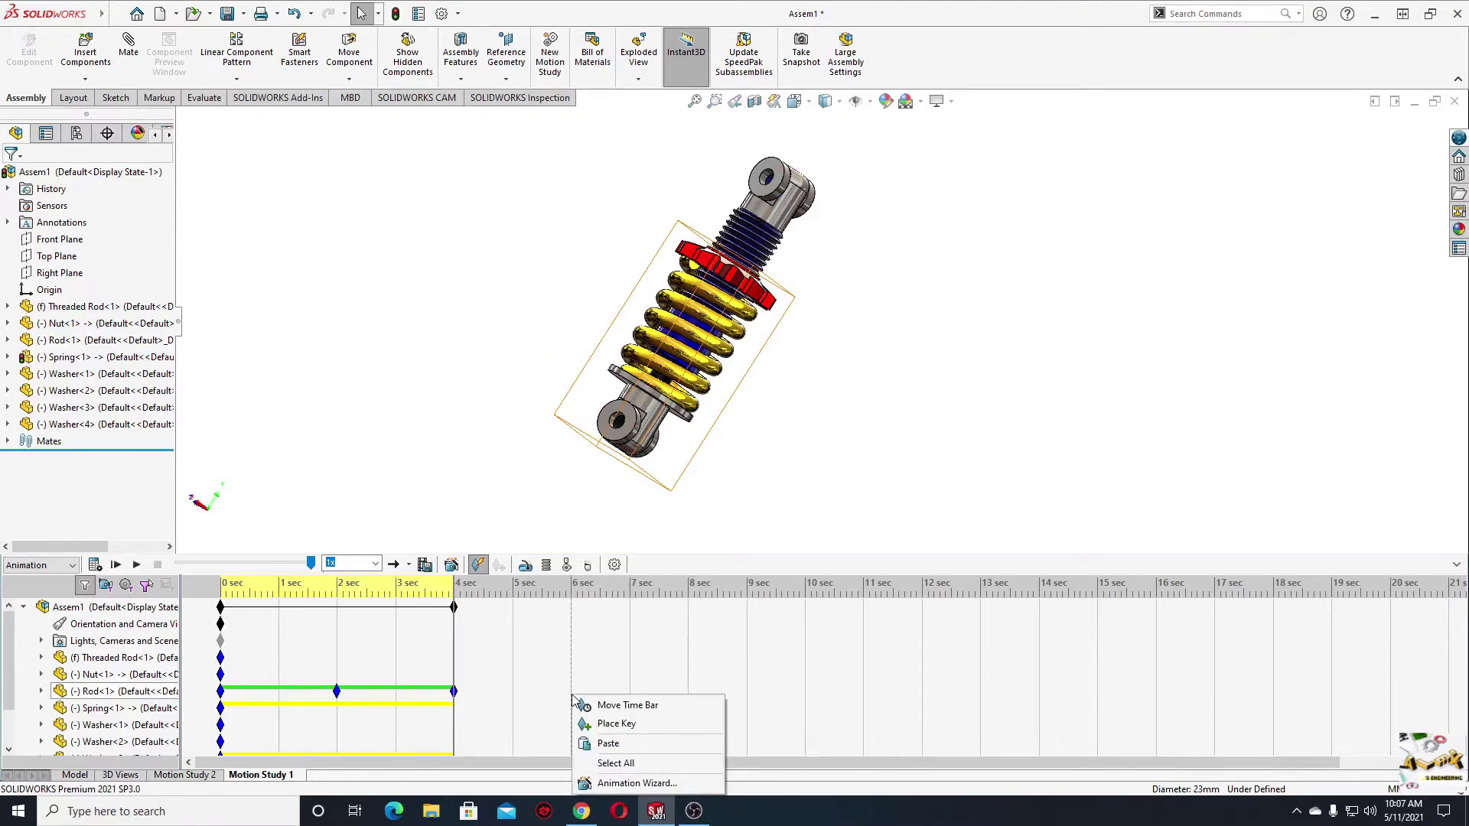
click(608, 743)
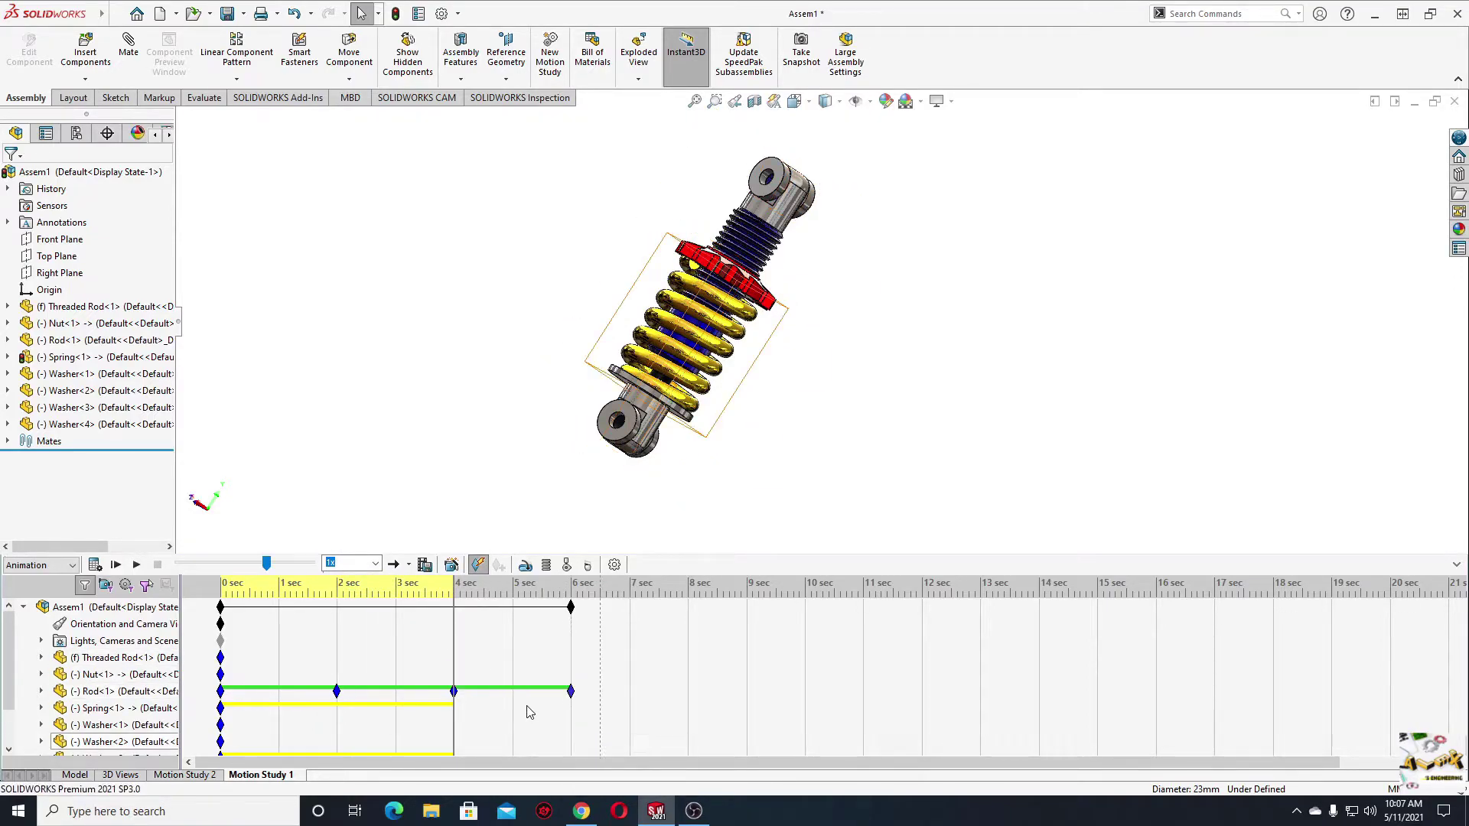
- Copy Rod<1>'s 4 sec key to 8 sec and recalculate the 8-second study
right_click(455, 692)
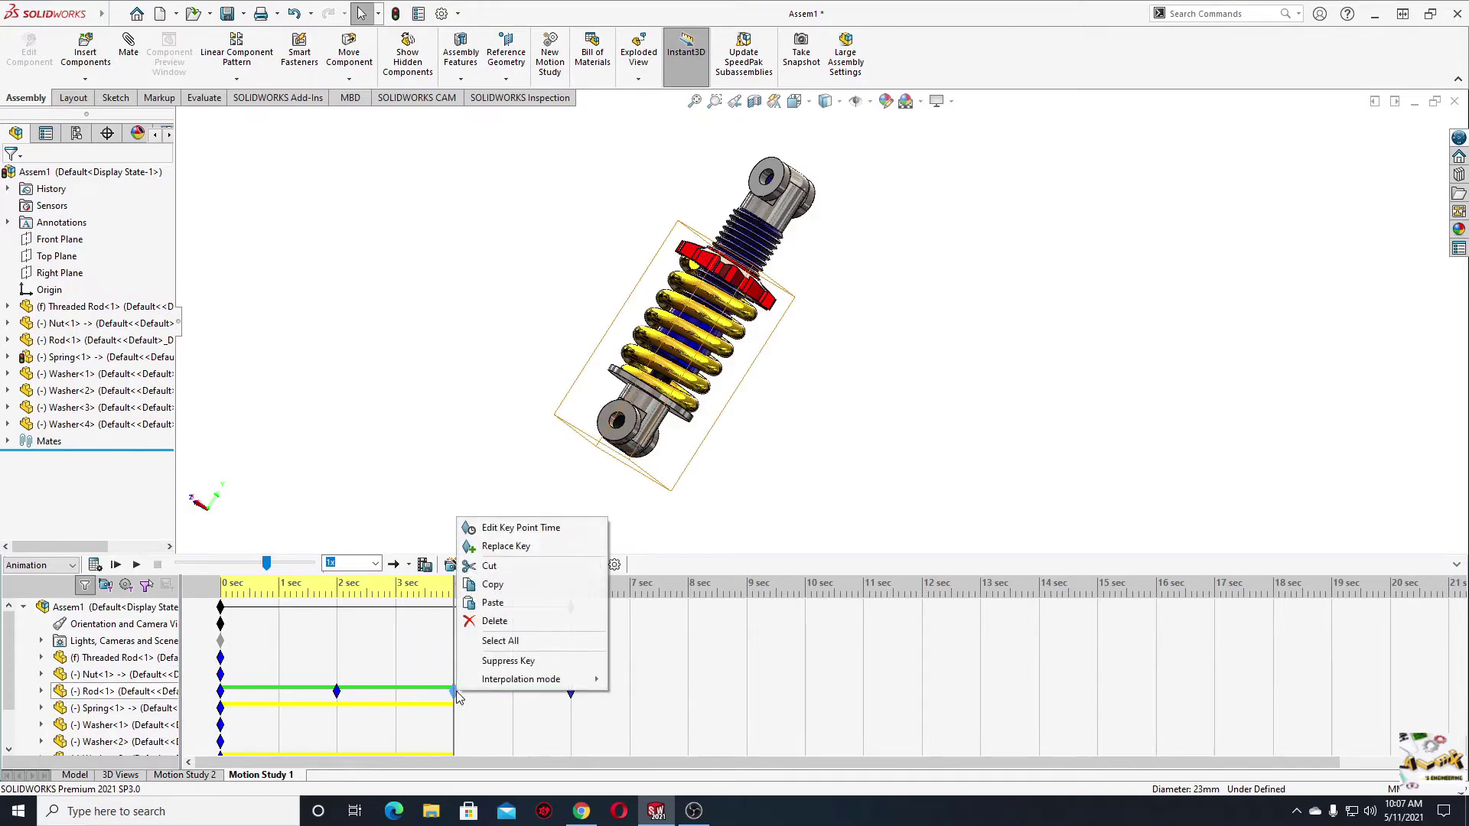
click(497, 603)
right_click(690, 694)
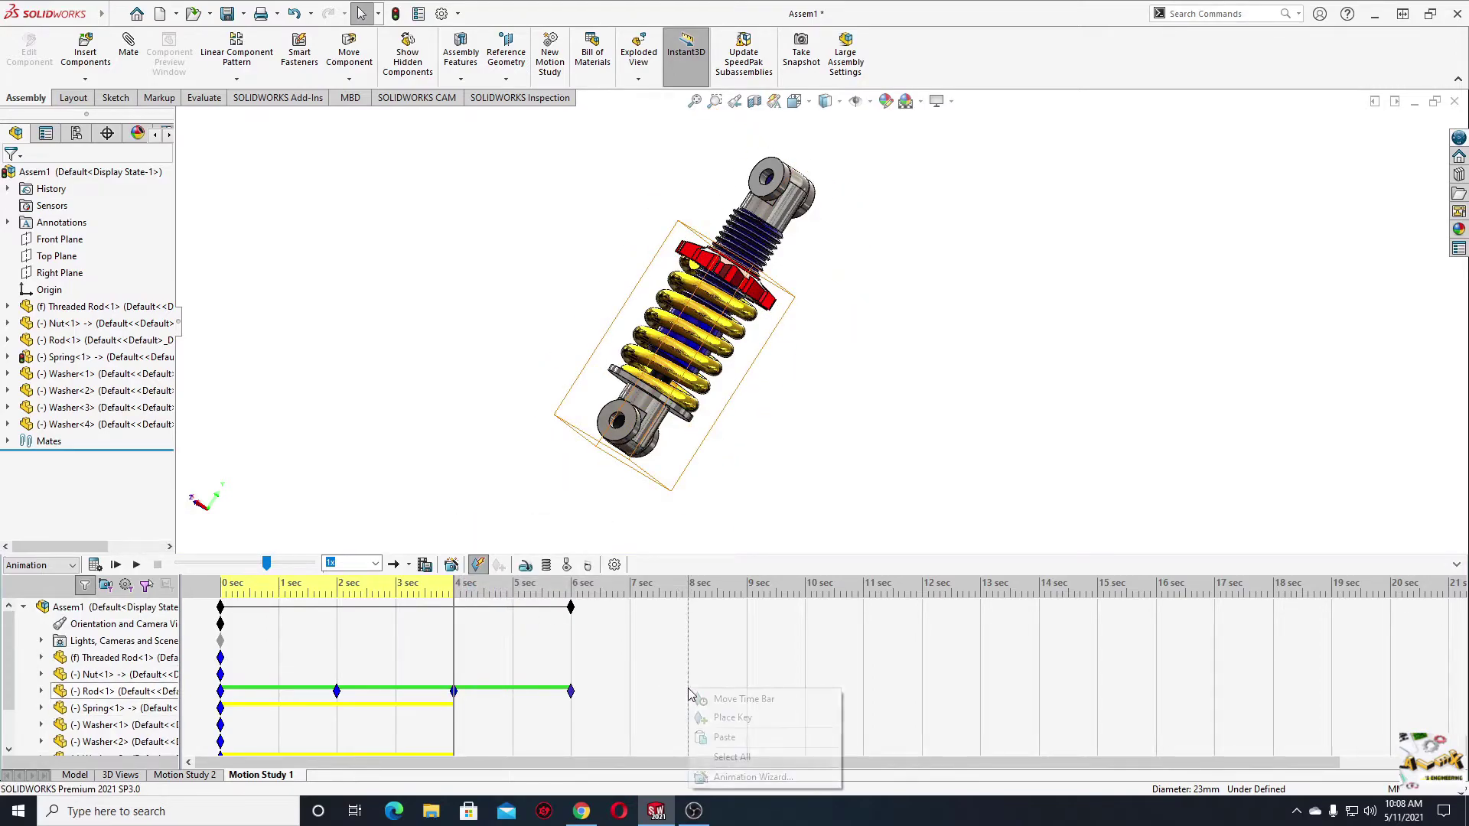
click(719, 739)
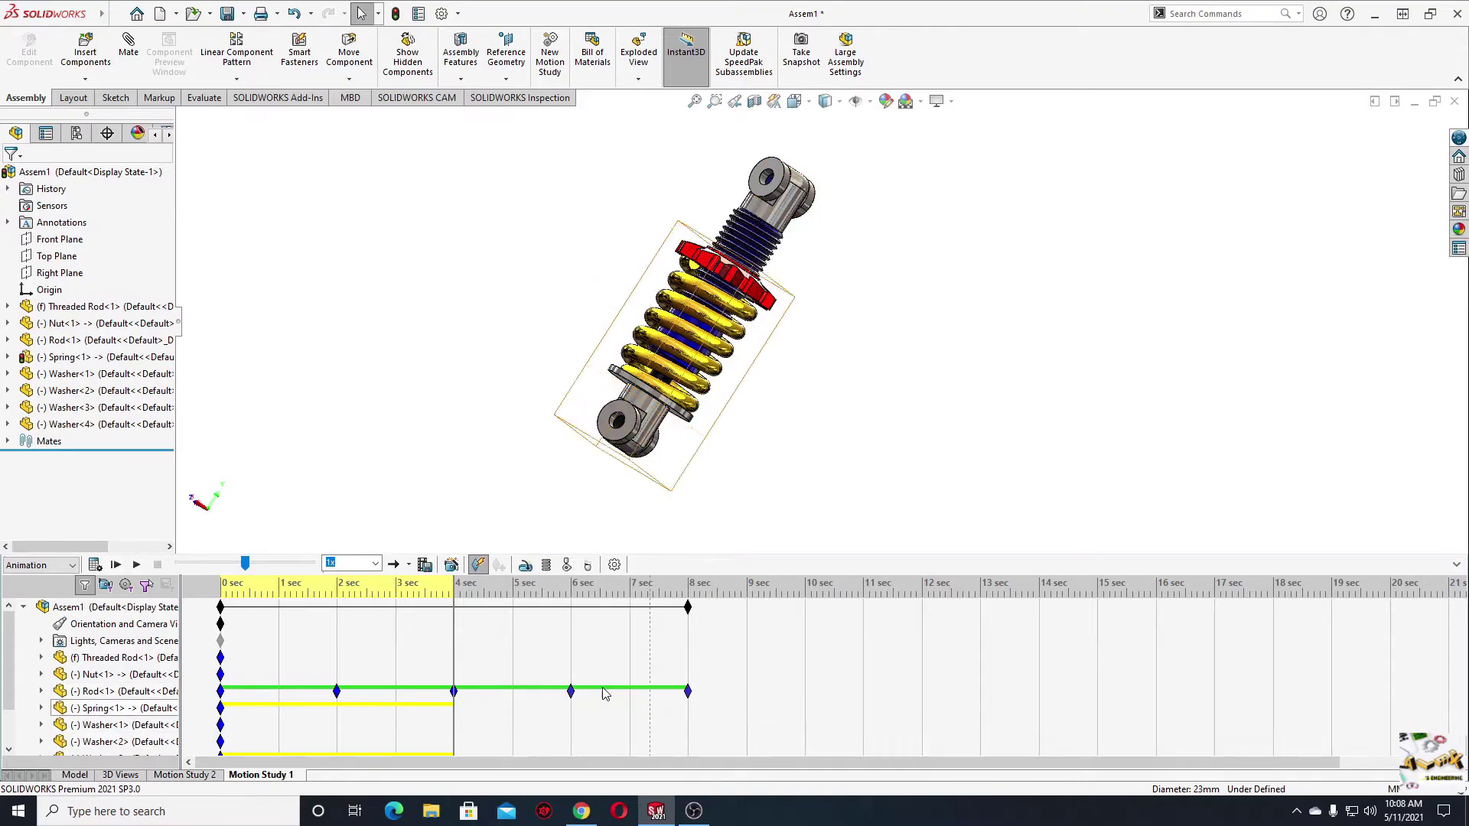
click(603, 695)
click(95, 565)
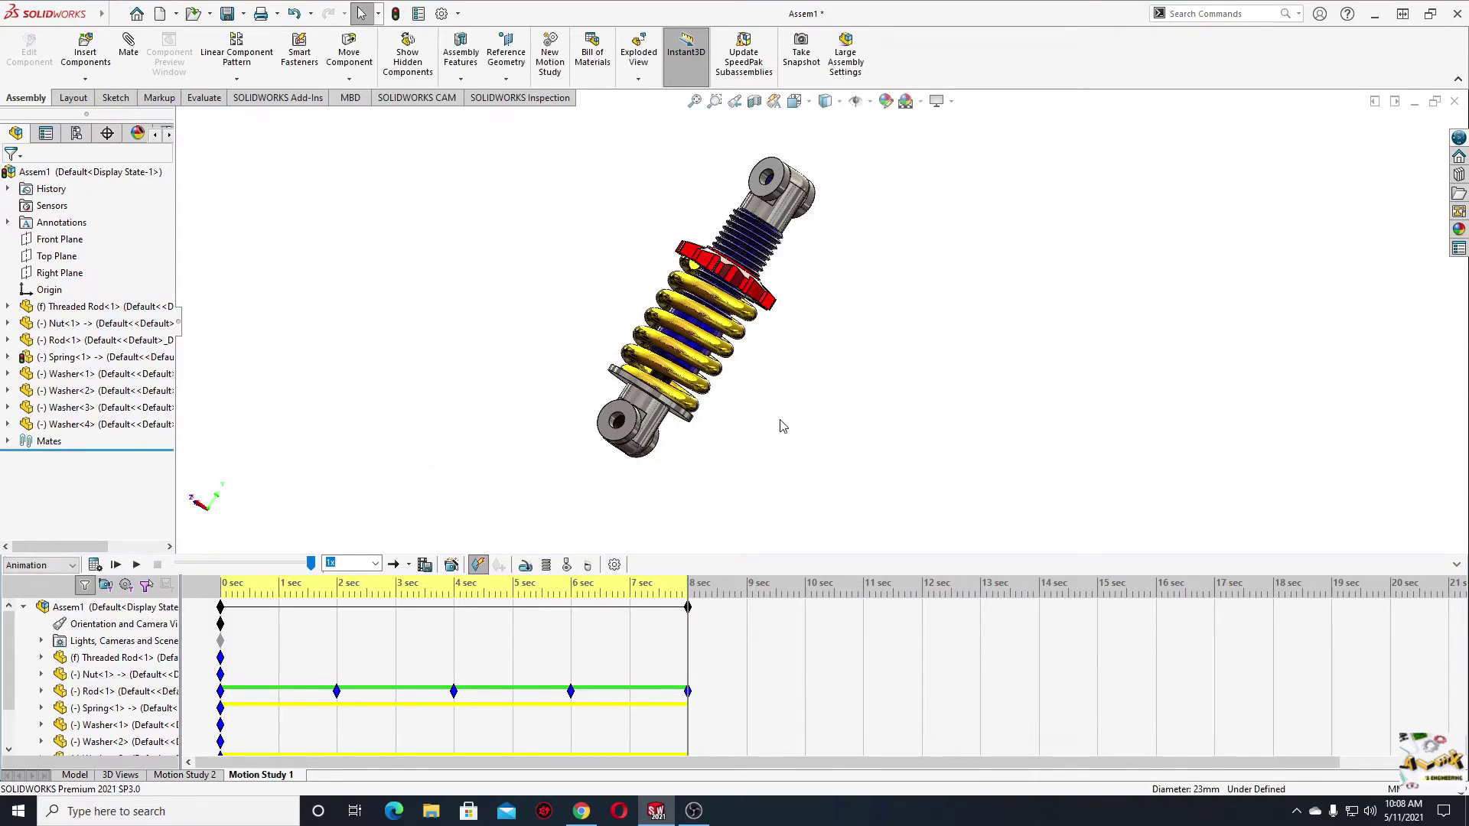
- Set the motion study playback mode to Loop, then play it and stop it
click(396, 569)
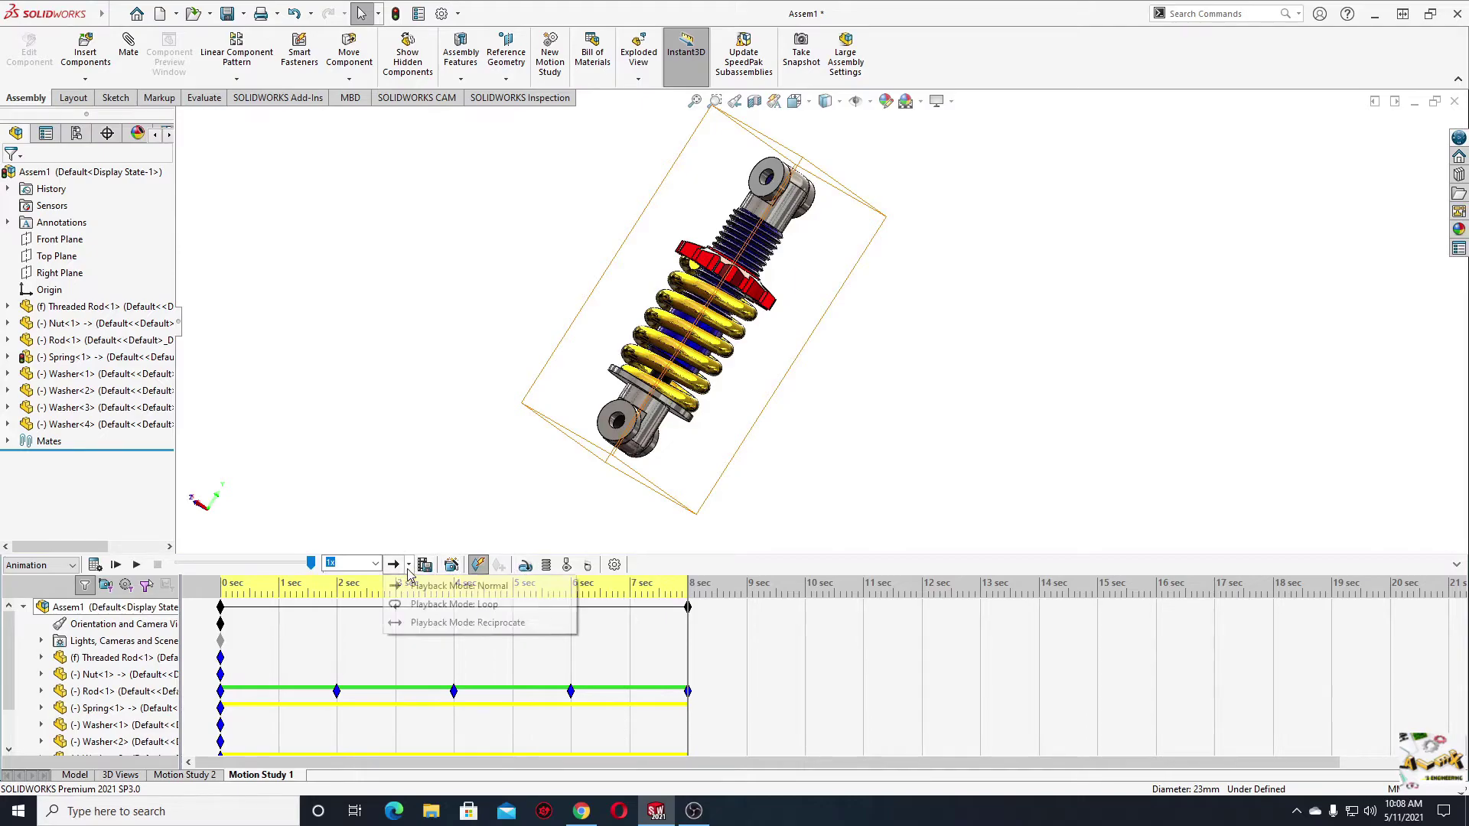
click(429, 609)
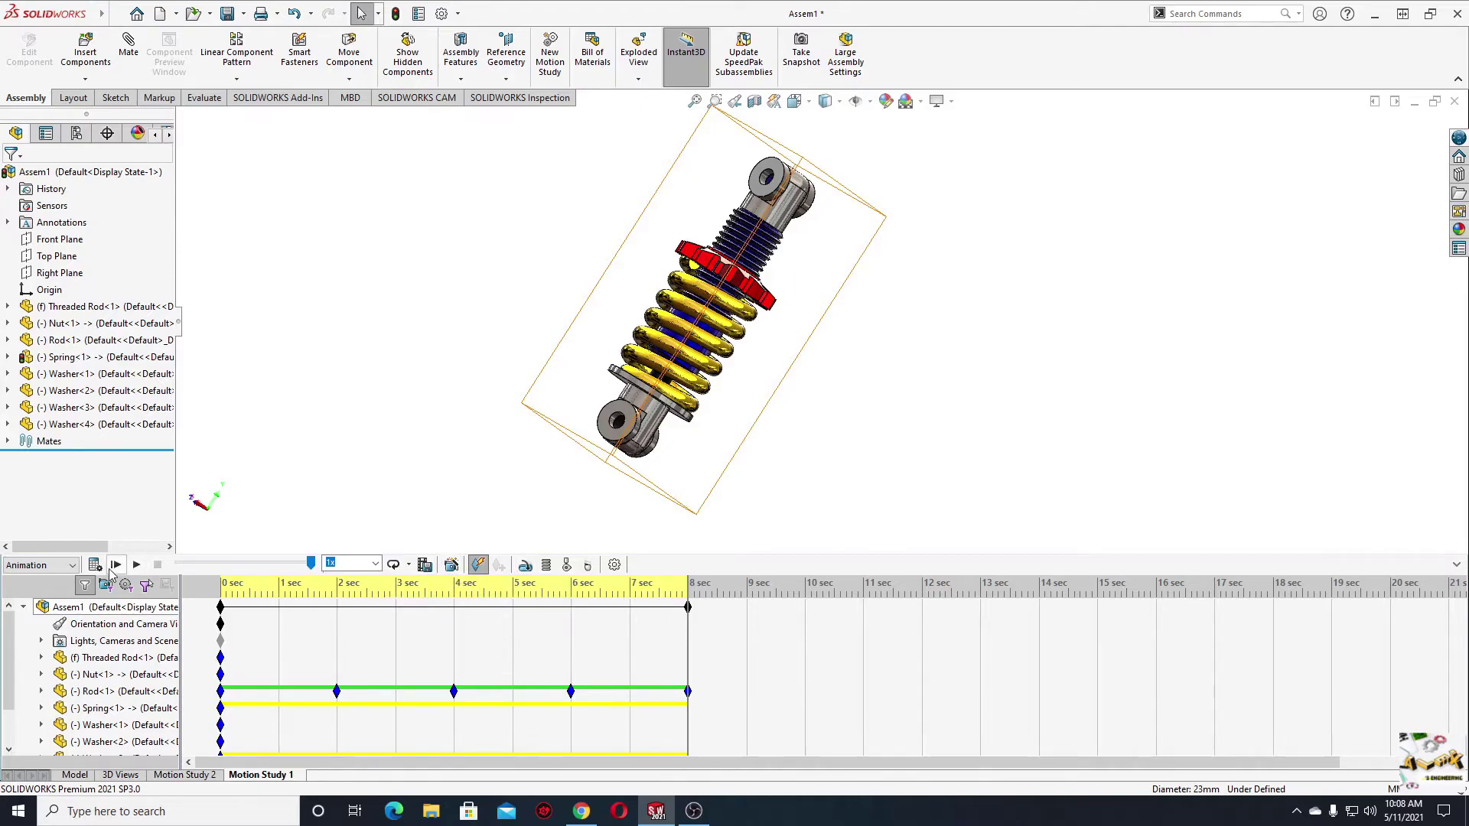
click(136, 565)
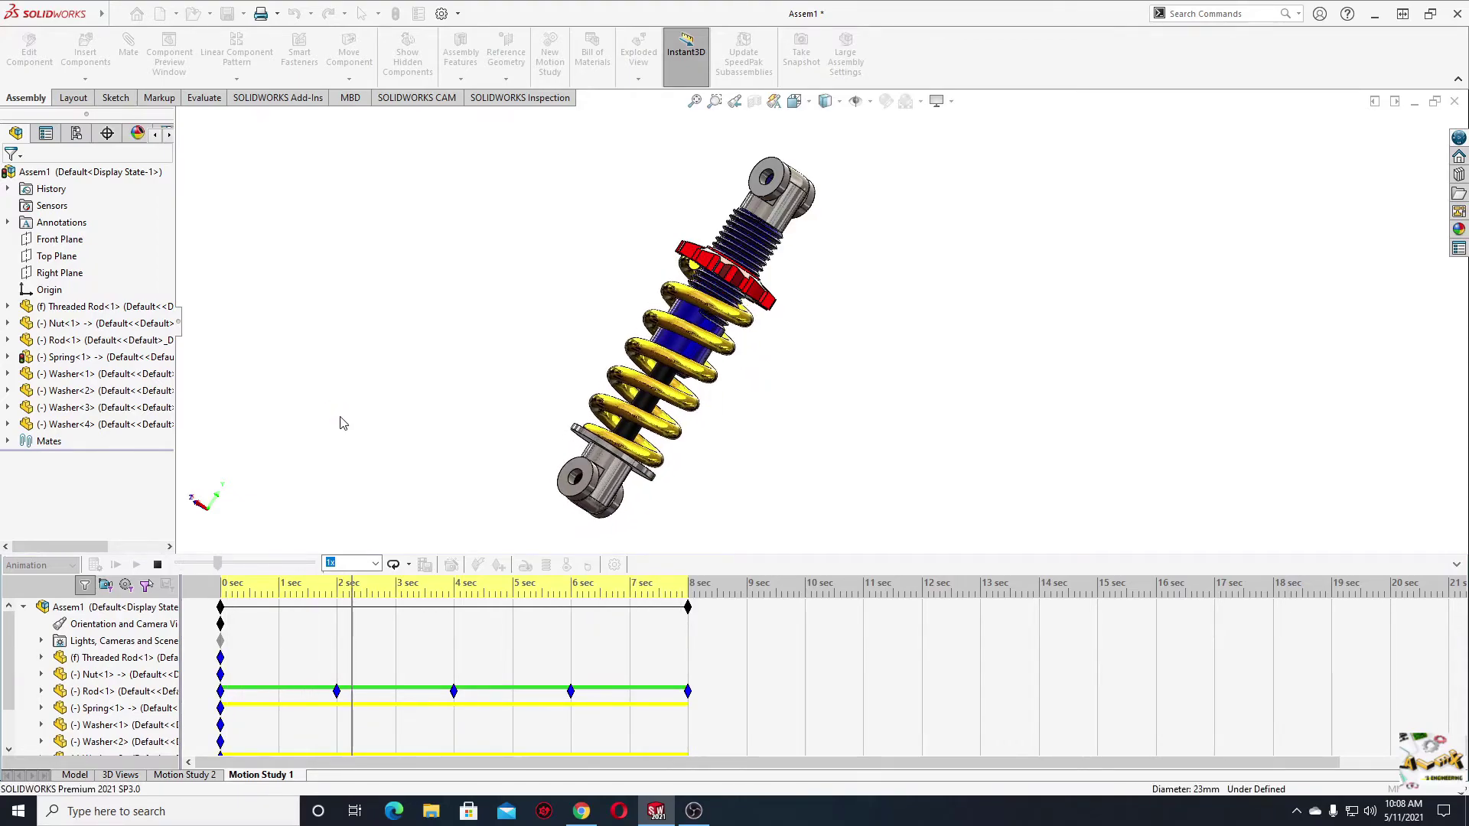
click(158, 565)
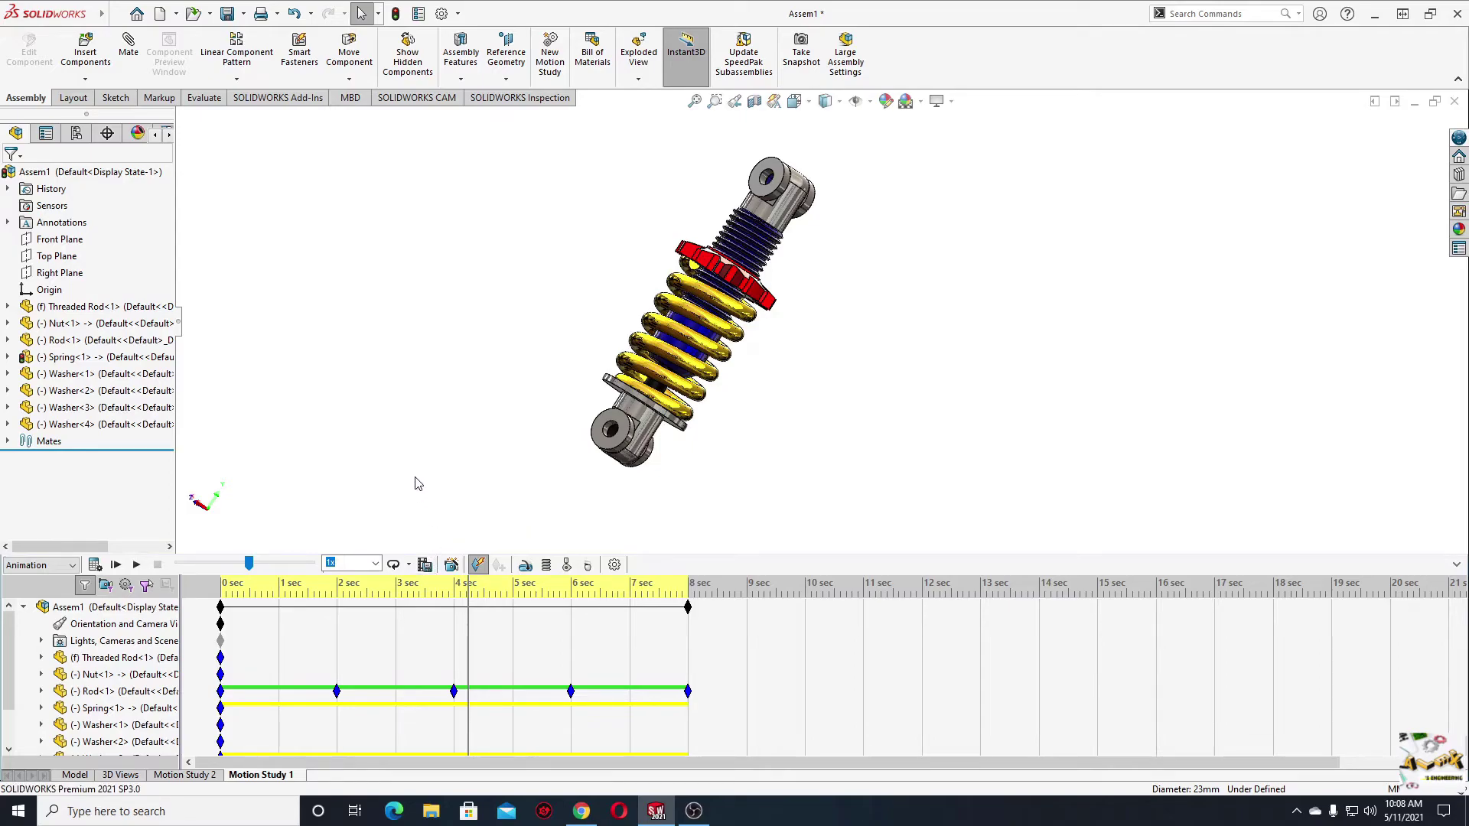
- Replay the loop from a rotated viewpoint and shrink the timeline to enlarge the model view
middle_drag(451, 430, 255, 540)
click(136, 565)
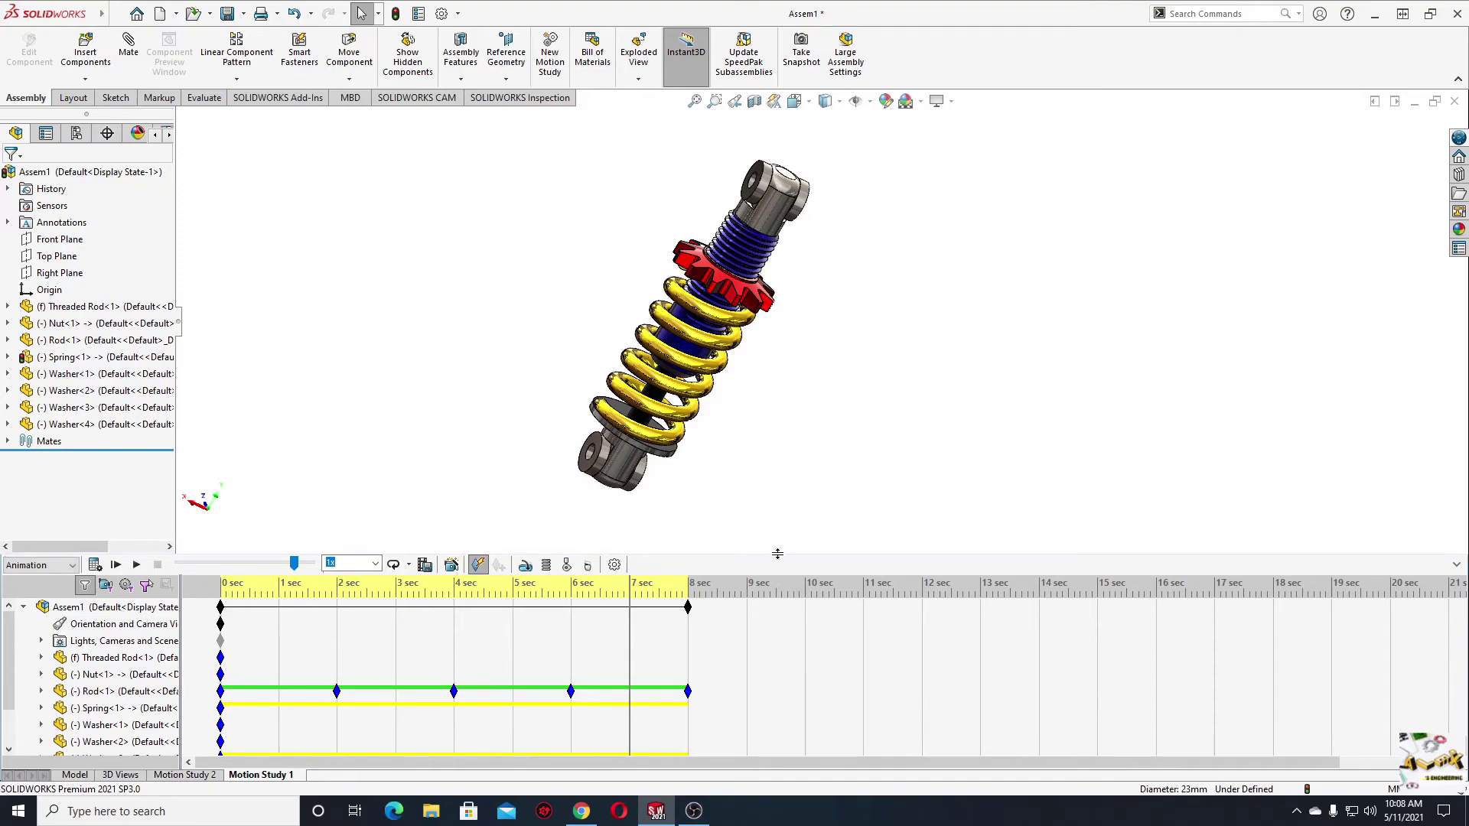
drag(777, 554, 776, 745)
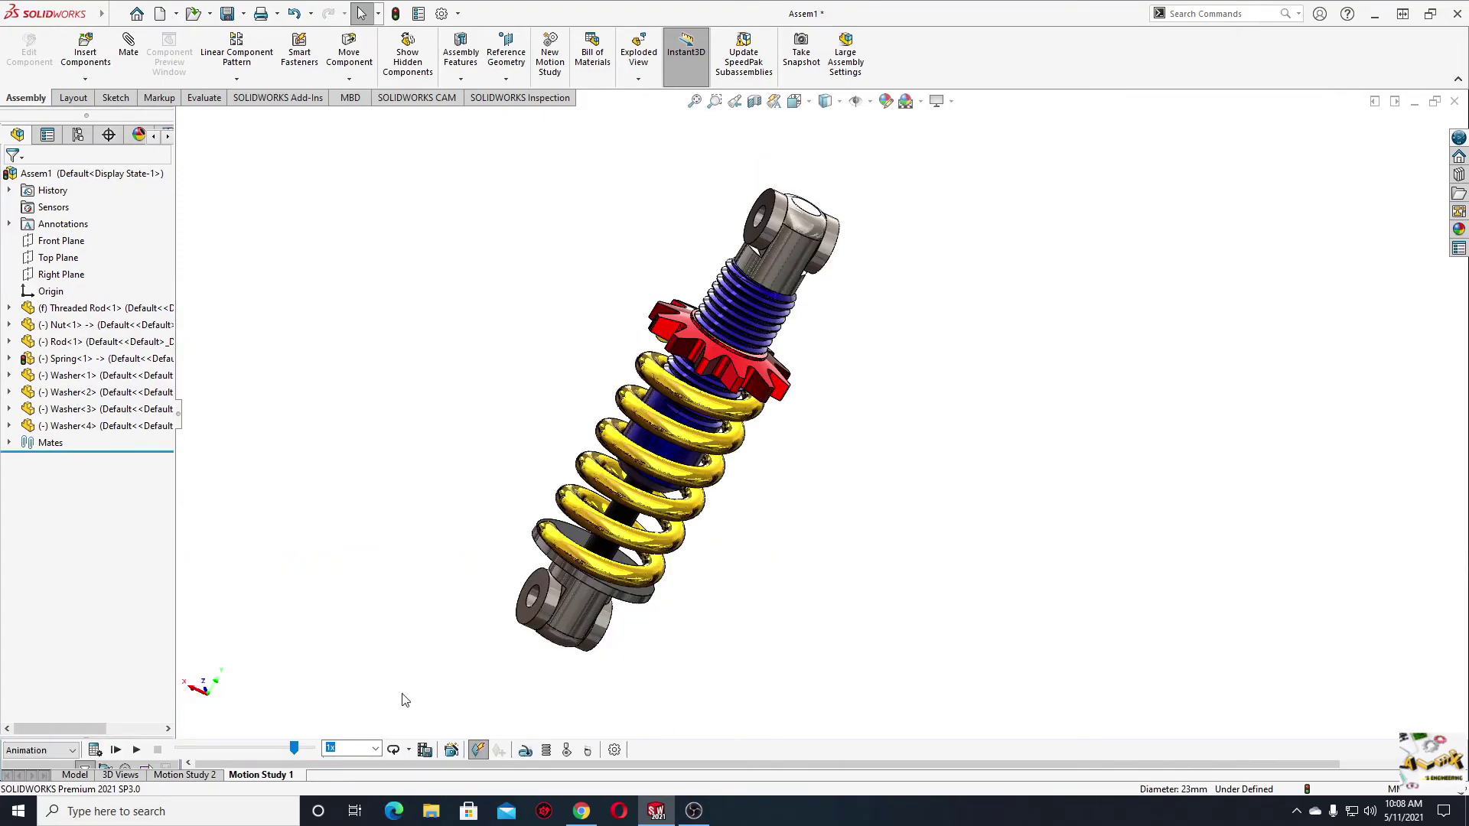
- Play the looping spring compression animation in the enlarged model view
click(139, 752)
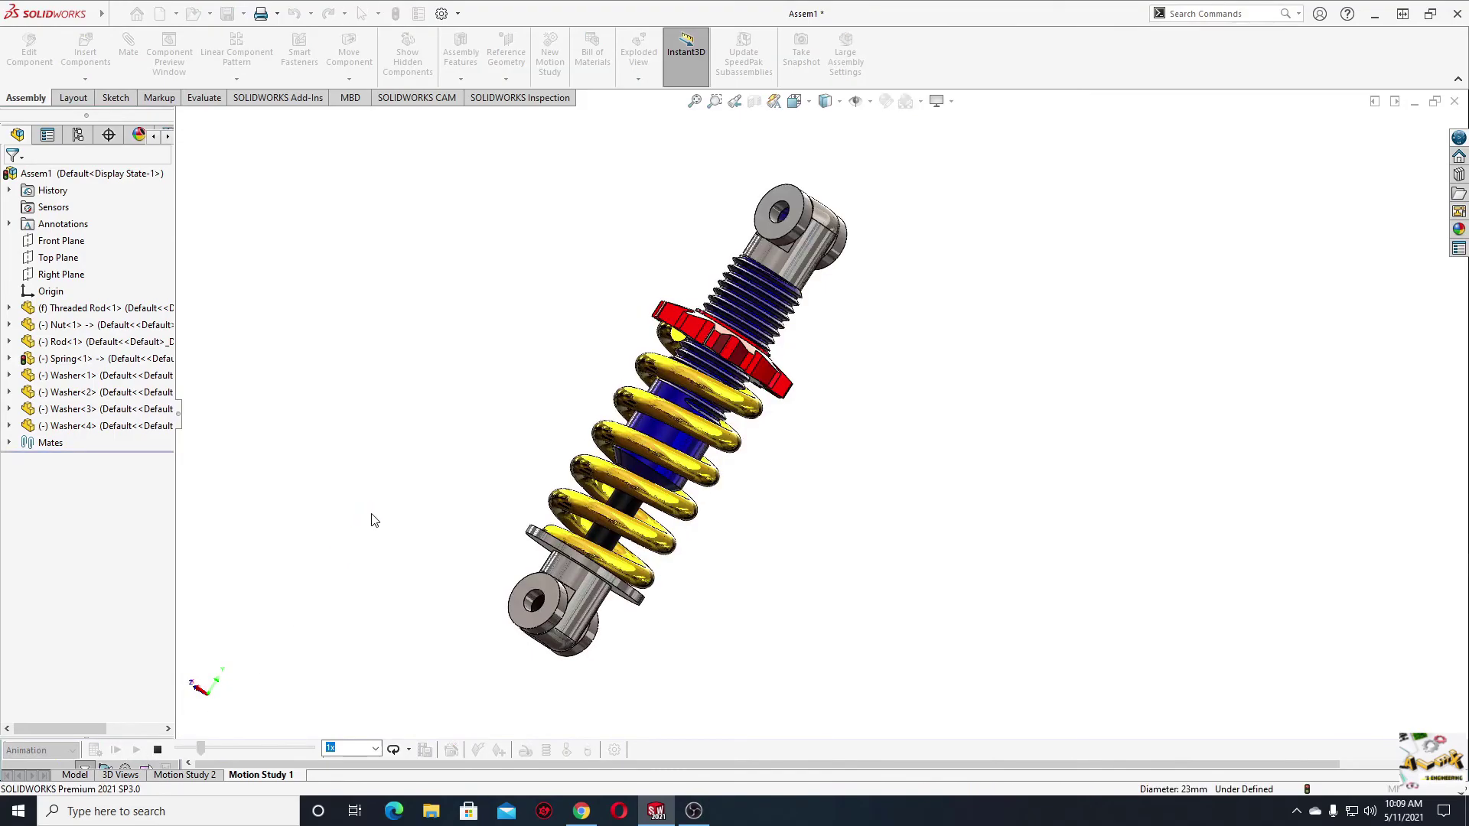